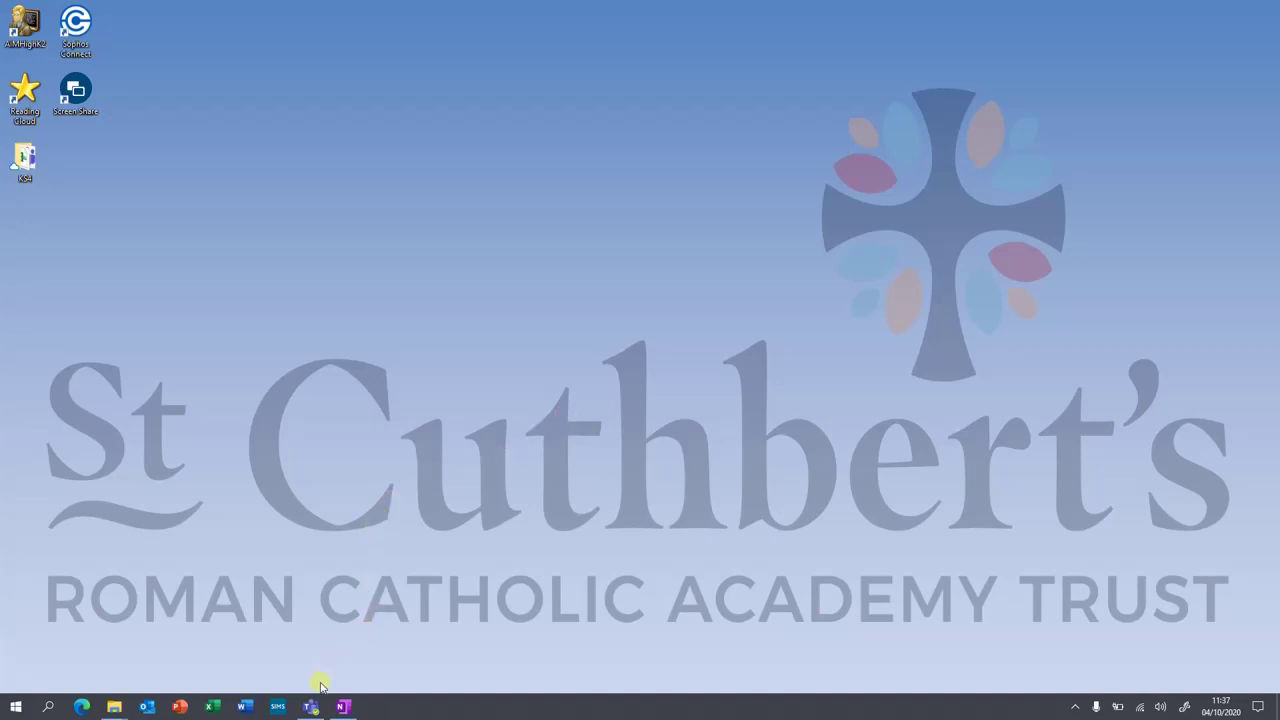
- In Teams, open the class notebook and reveal its sections and pages
{"action": "mouse_move", "coordinate": [313, 705]}
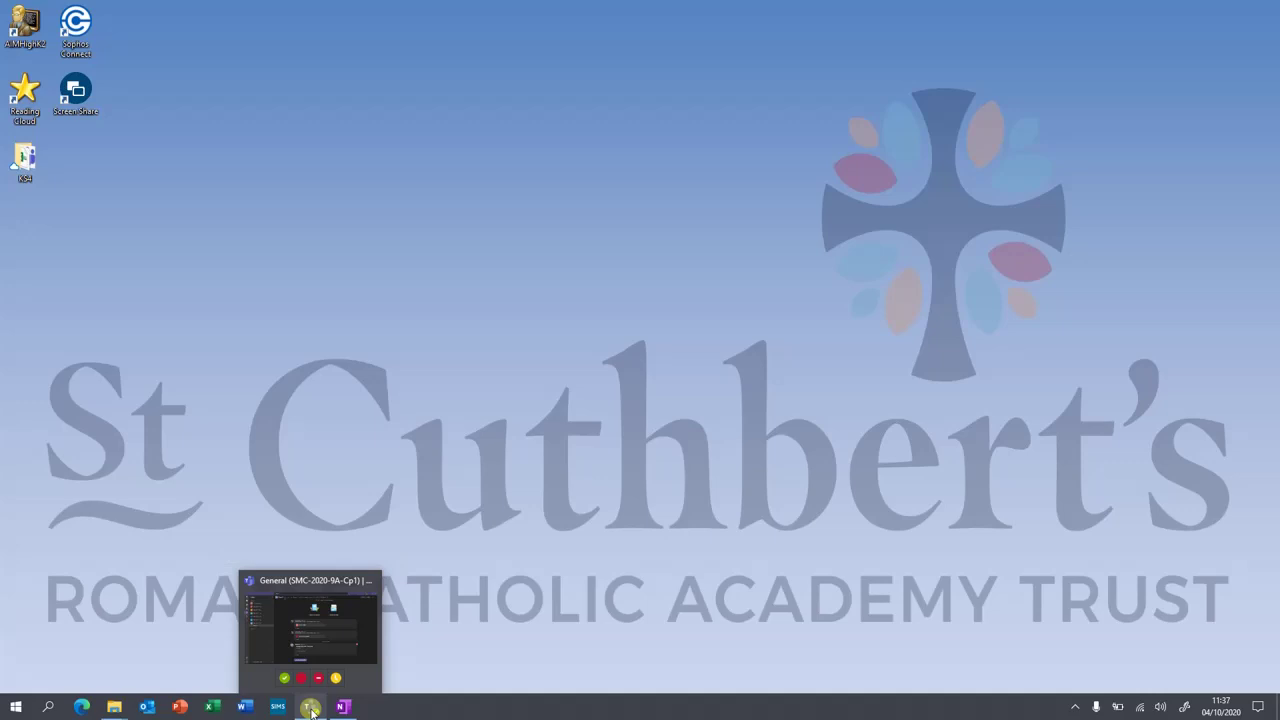
{"action": "left_click", "coordinate": [311, 708]}
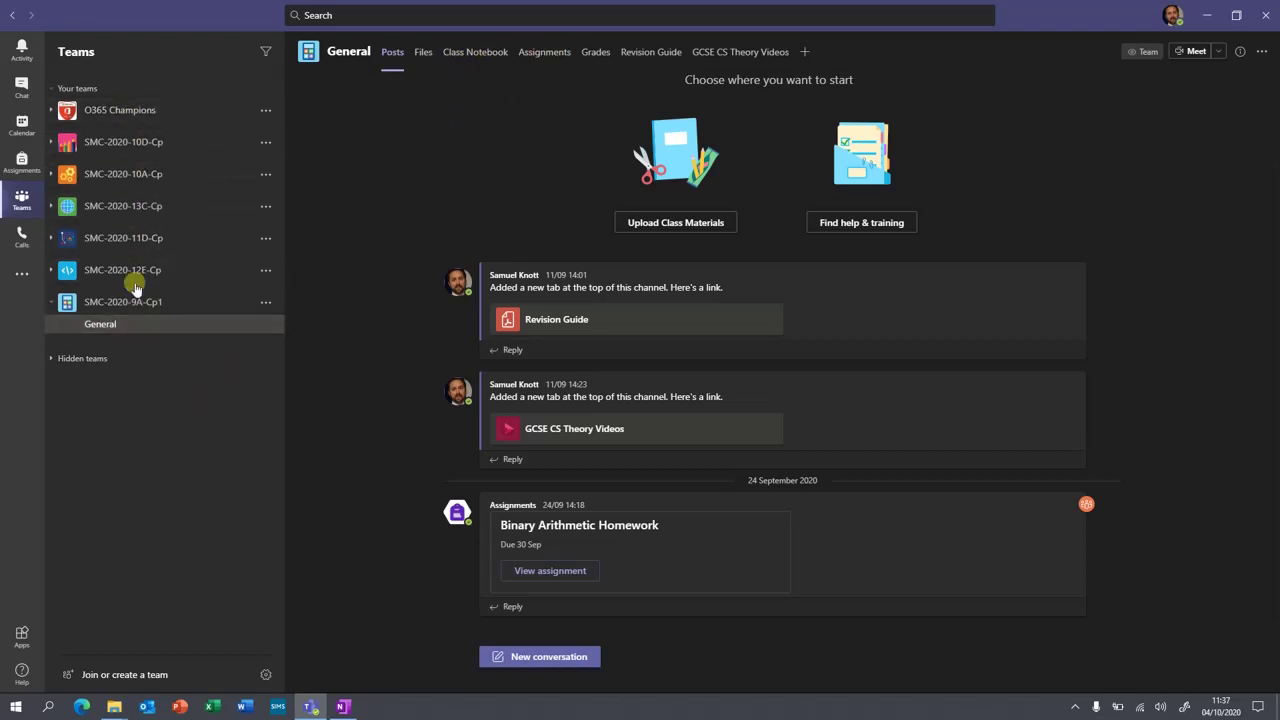
{"action": "left_click", "coordinate": [479, 60]}
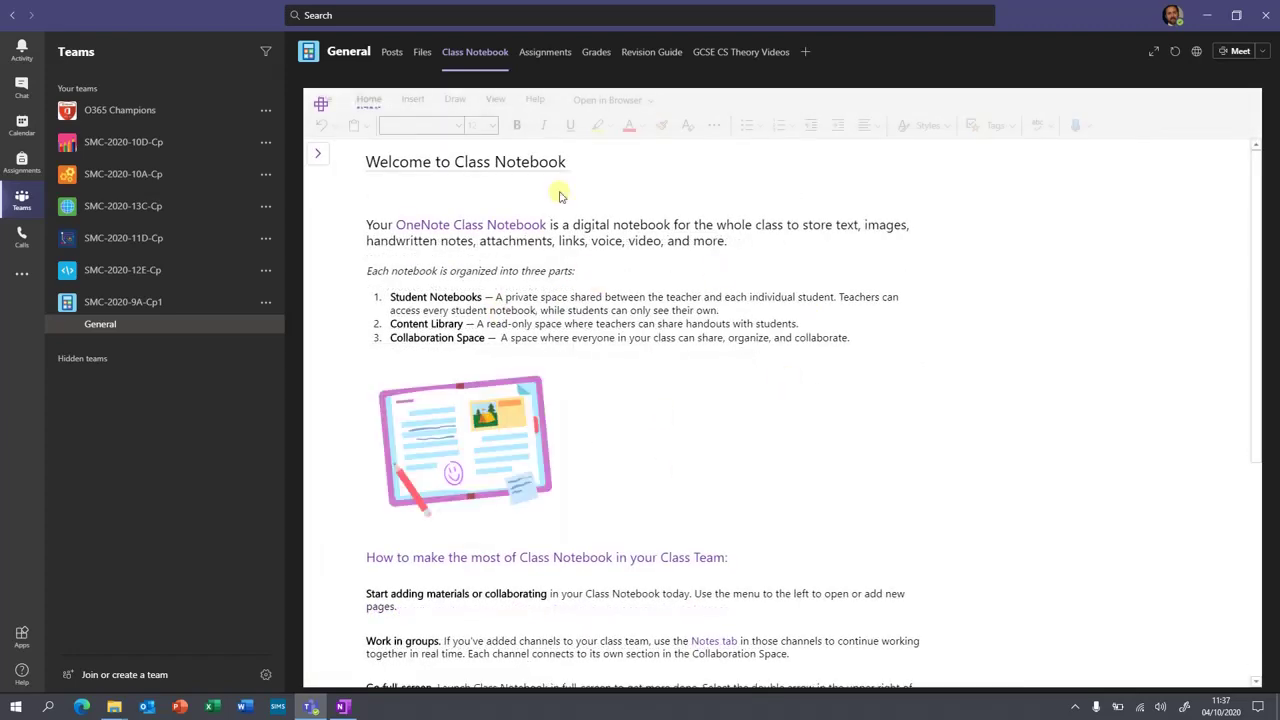
{"action": "left_click", "coordinate": [319, 158]}
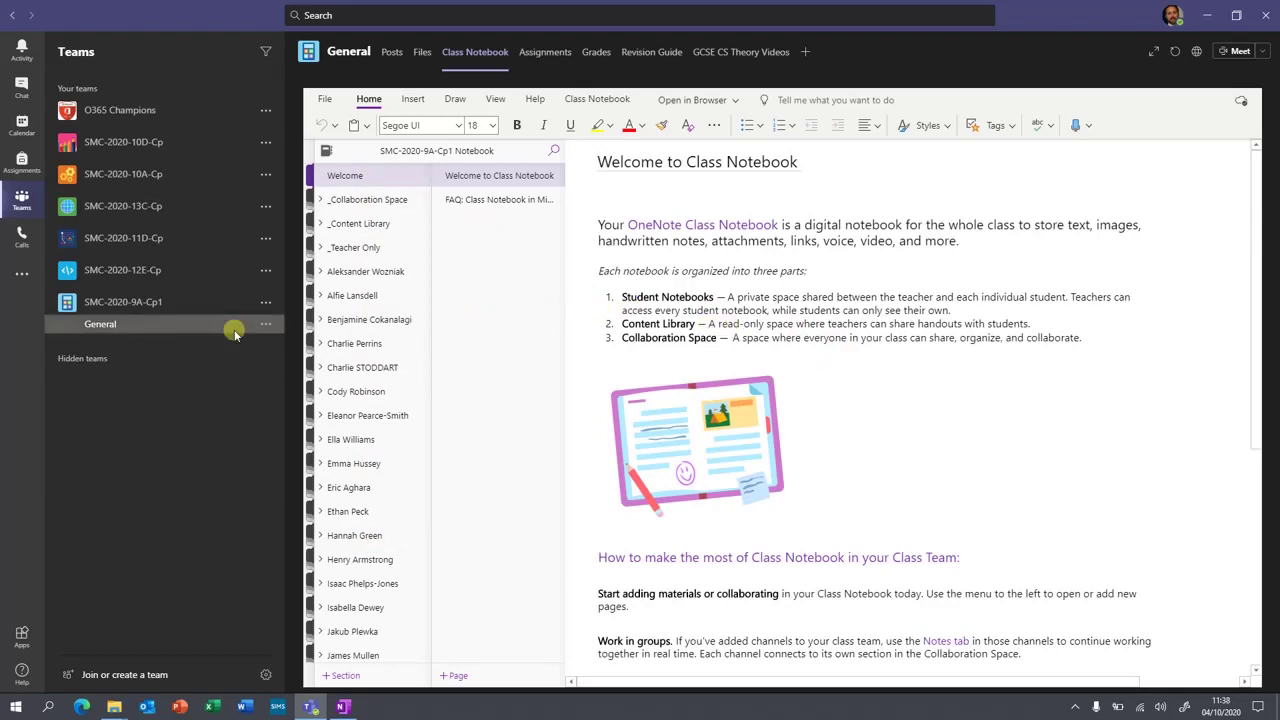
- Minimize Teams and bring OneNote forward on the SMC-2019-9A-Cp1 Notebook
{"action": "left_click", "coordinate": [1205, 17]}
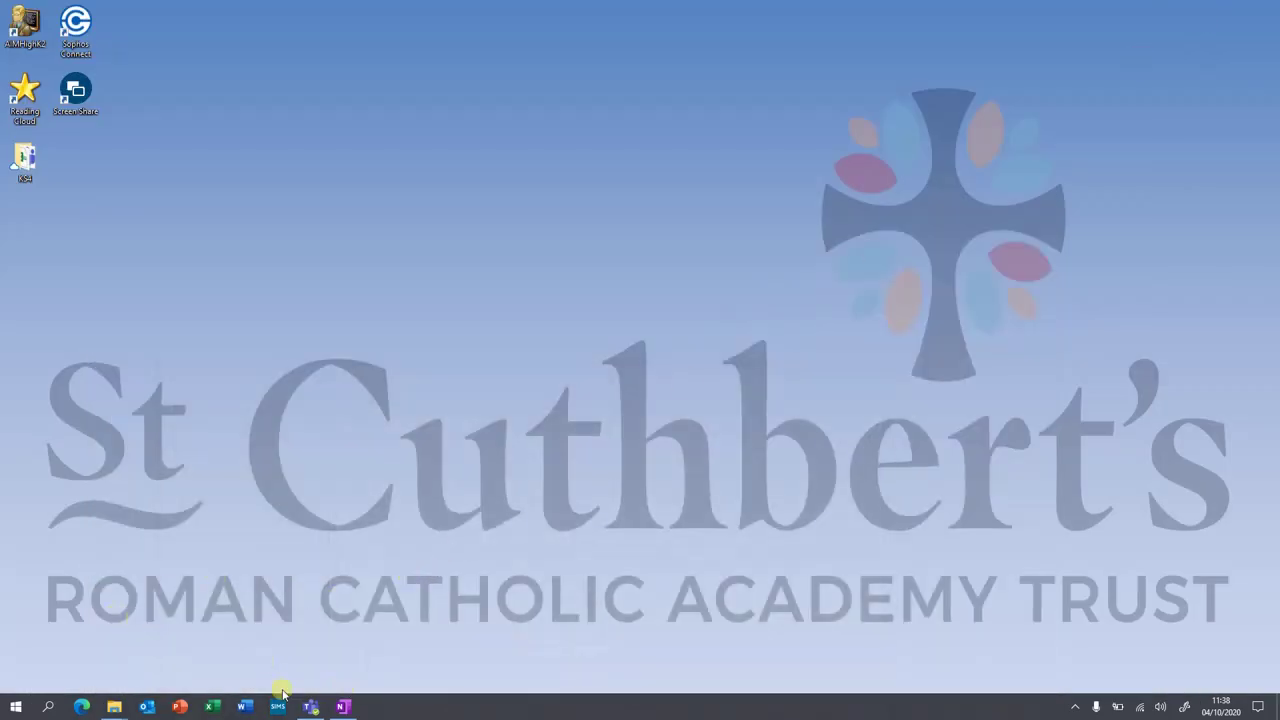
{"action": "left_click", "coordinate": [16, 712]}
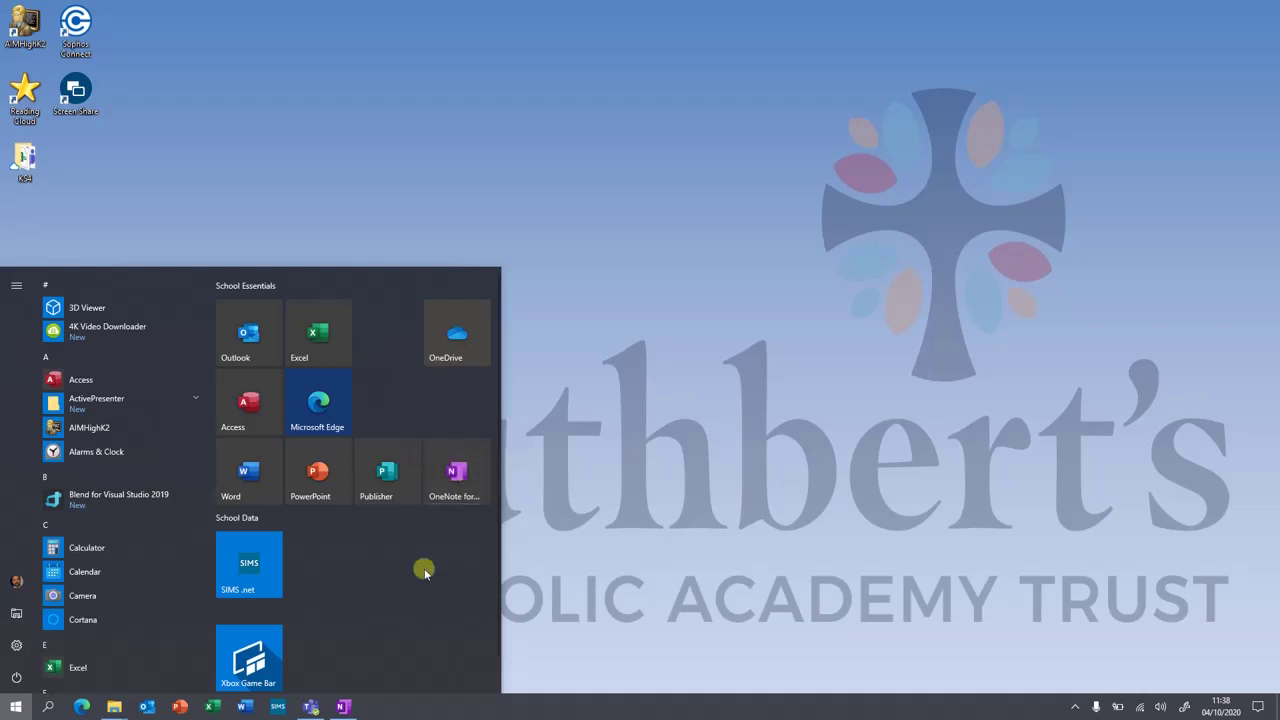
{"action": "left_click", "coordinate": [341, 708]}
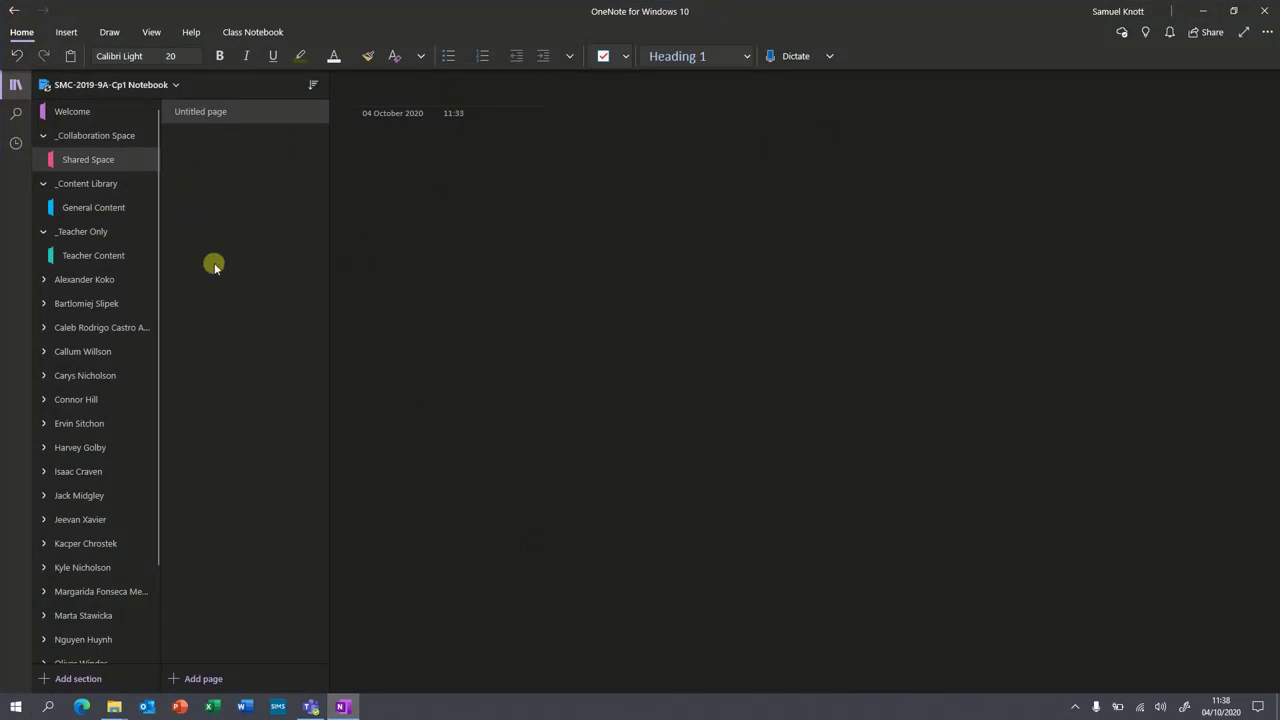
- Switch to the personal notebook, then open More Notebooks to list the SMC-2019-10D-Cp Notebook
{"action": "left_click", "coordinate": [158, 85]}
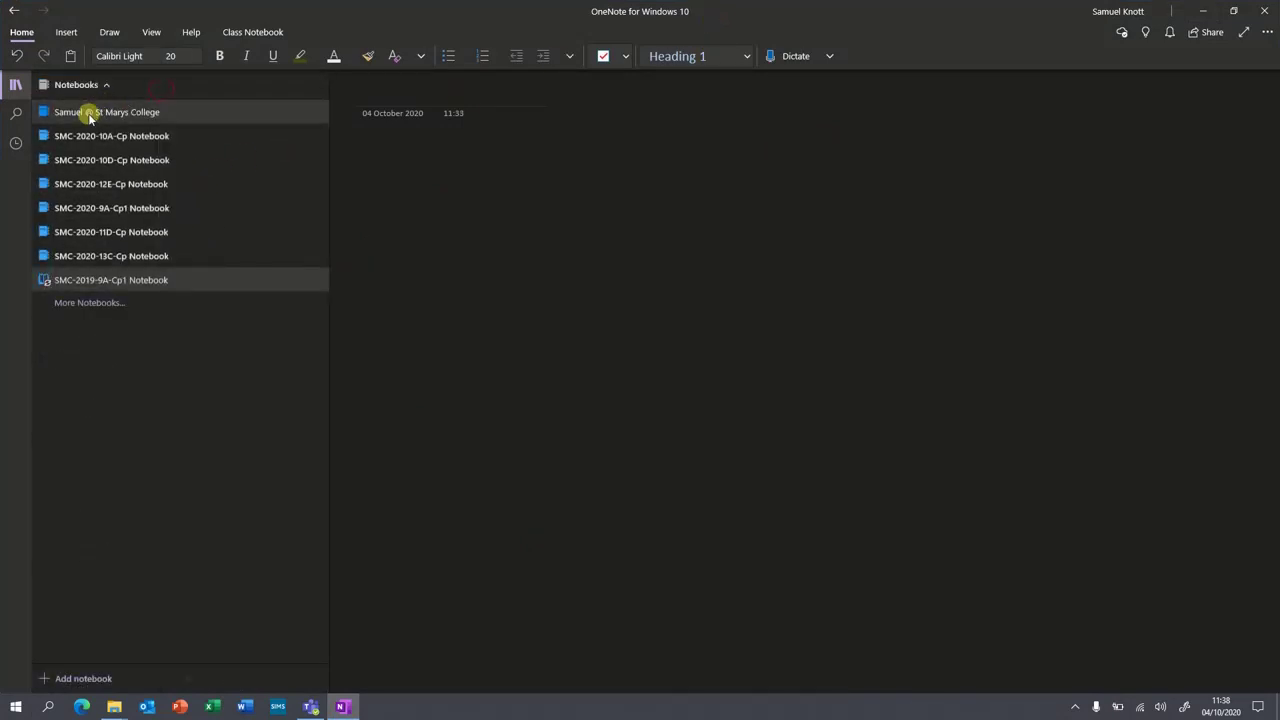
{"action": "left_click", "coordinate": [89, 112]}
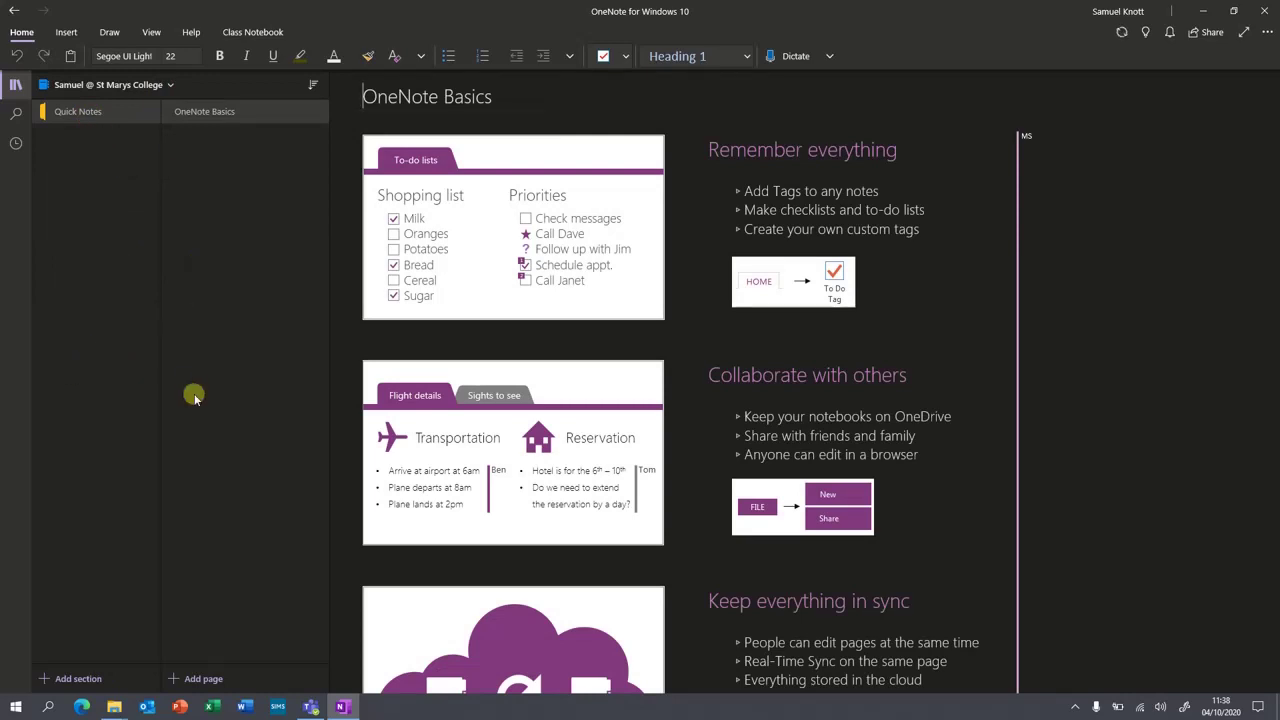
{"action": "left_click", "coordinate": [160, 90]}
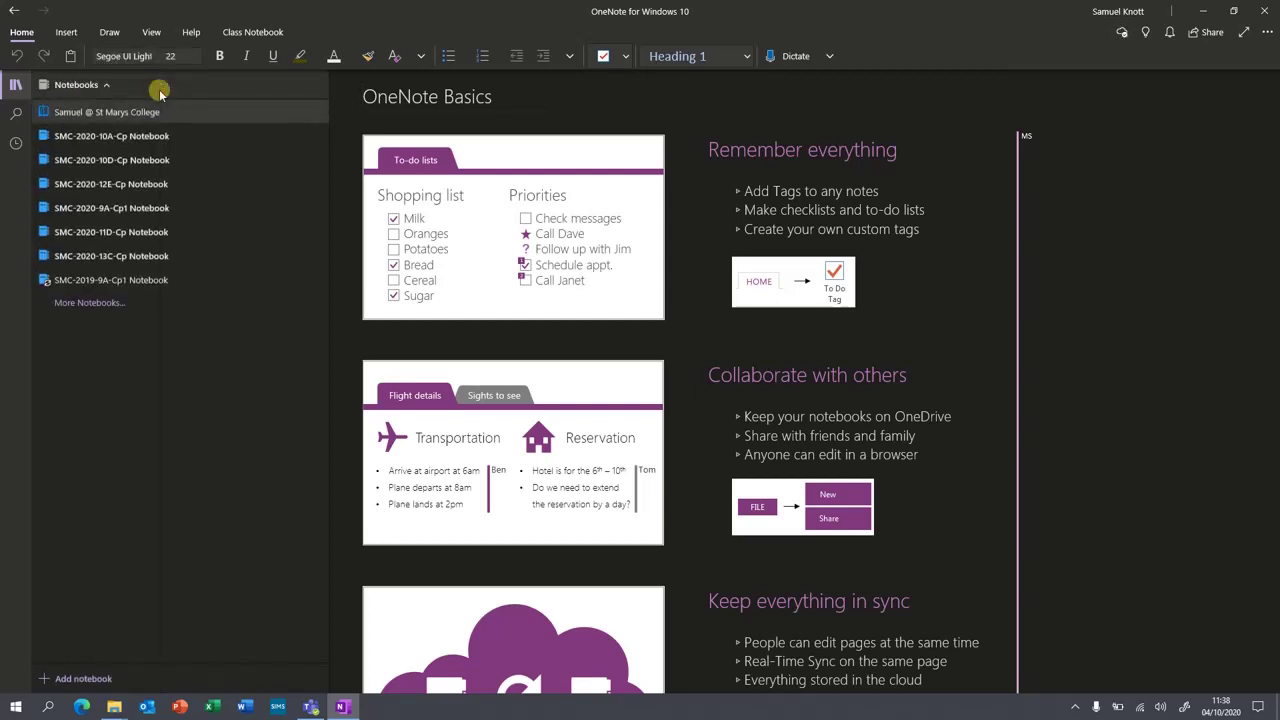
{"action": "left_click", "coordinate": [89, 304]}
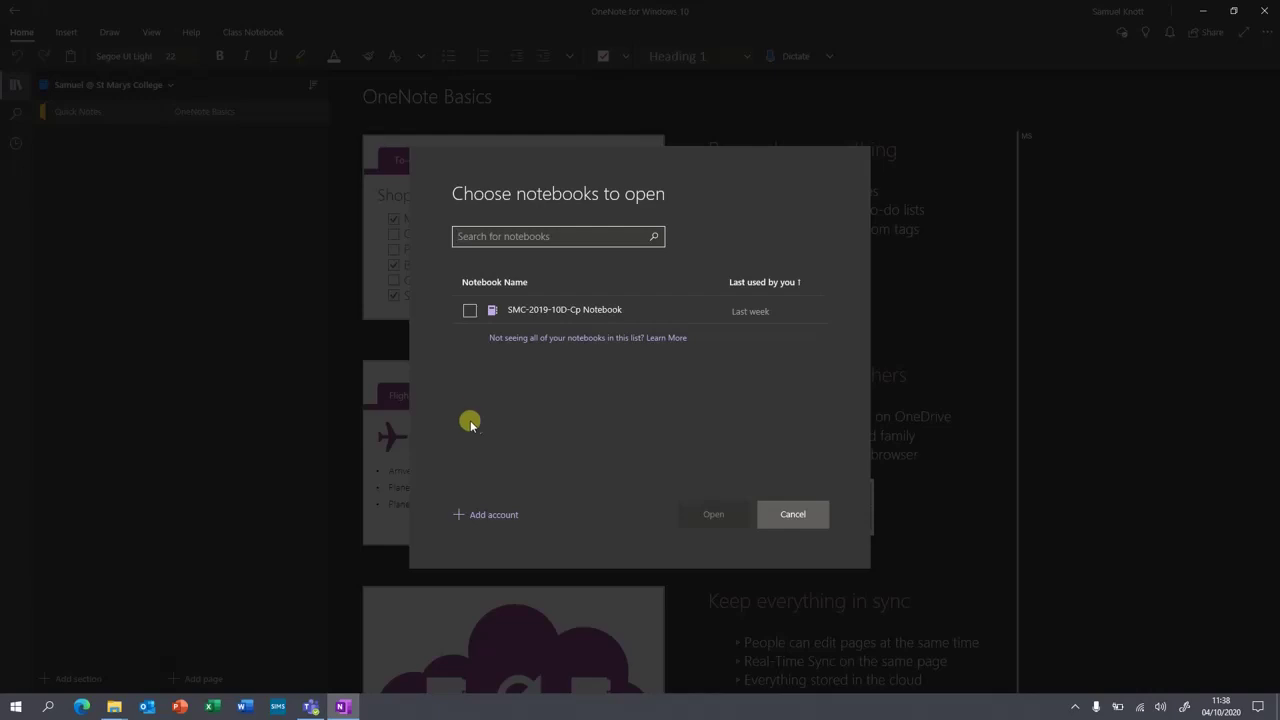
- Cancel the Choose notebooks to open dialog, returning to the OneNote Basics page
{"action": "mouse_move", "coordinate": [514, 314]}
{"action": "left_click", "coordinate": [793, 515]}
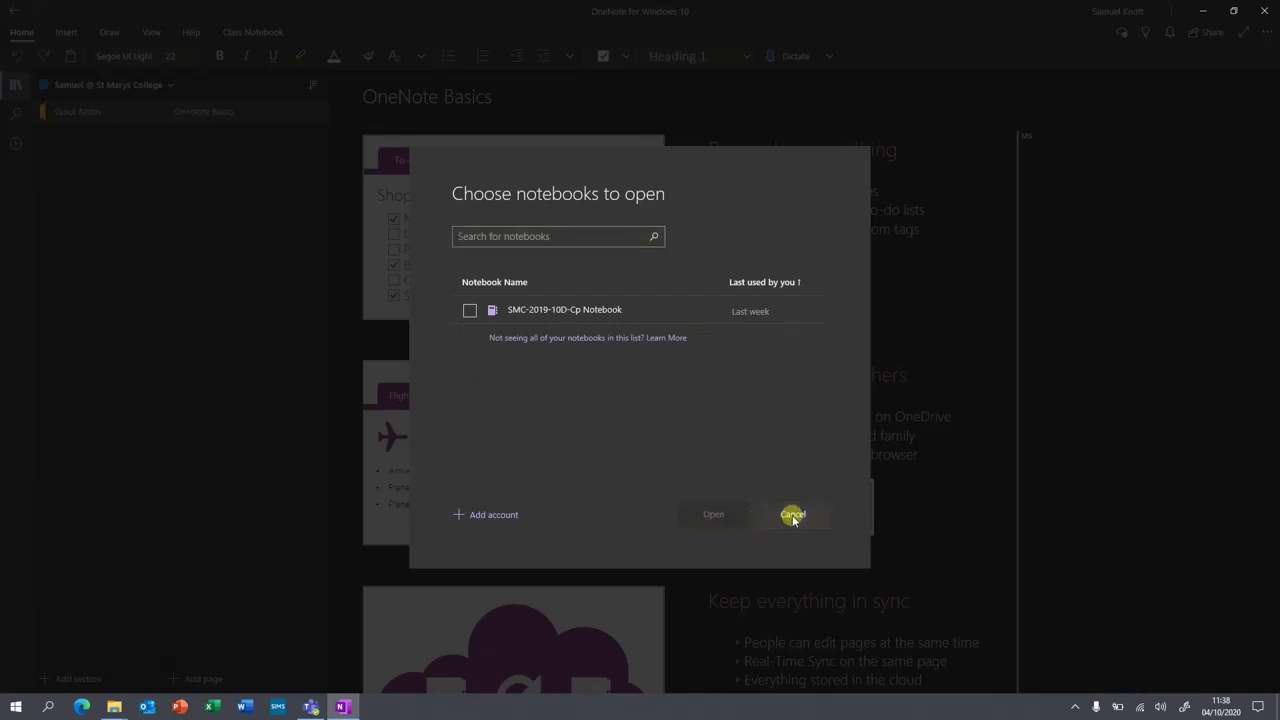
- Switch back to the SMC-2019-9A-Cp1 Notebook and expand, then collapse, a student's section group
{"action": "left_click", "coordinate": [128, 85]}
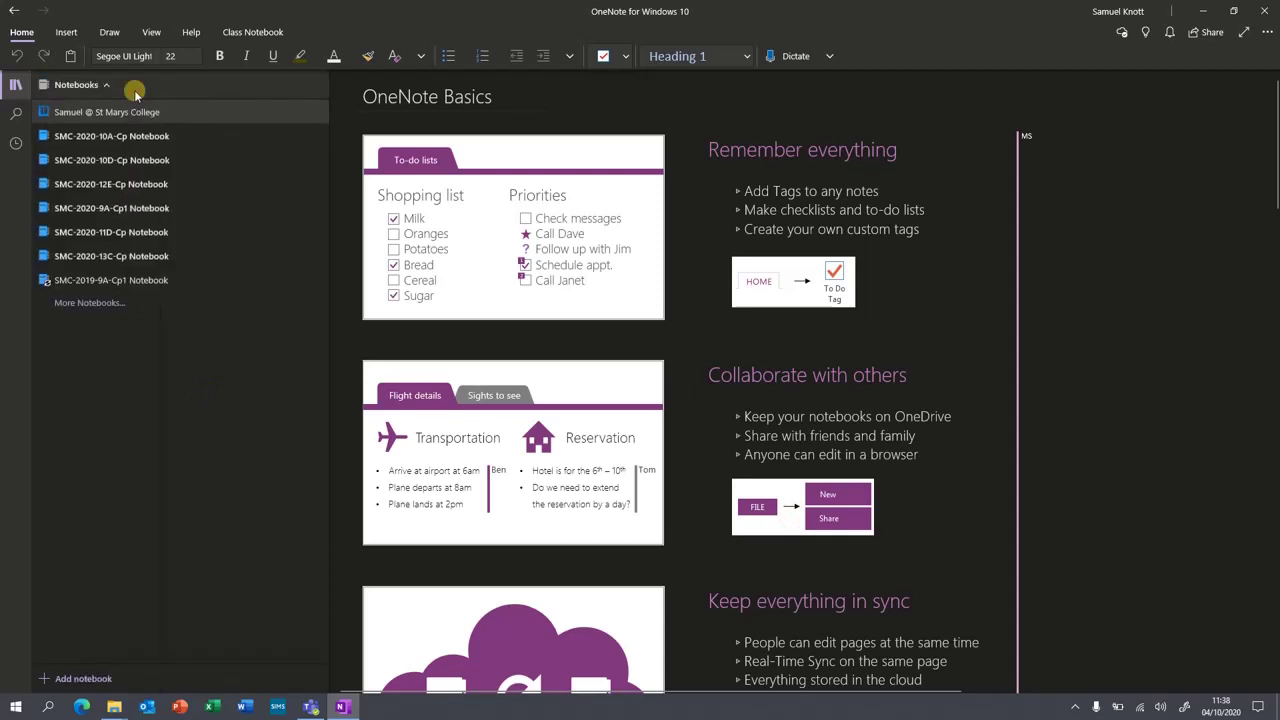
{"action": "left_click", "coordinate": [88, 285]}
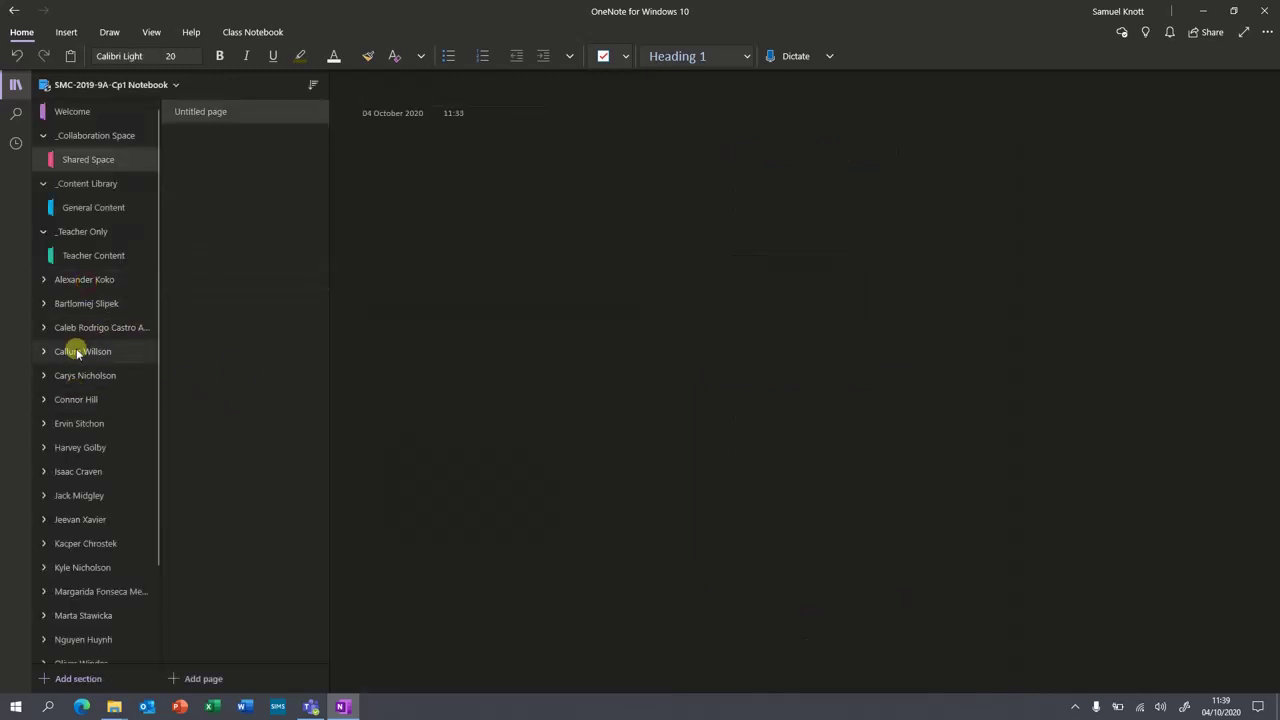
{"action": "scroll", "coordinate": [80, 593], "scroll_direction": "down", "scroll_amount": 3}
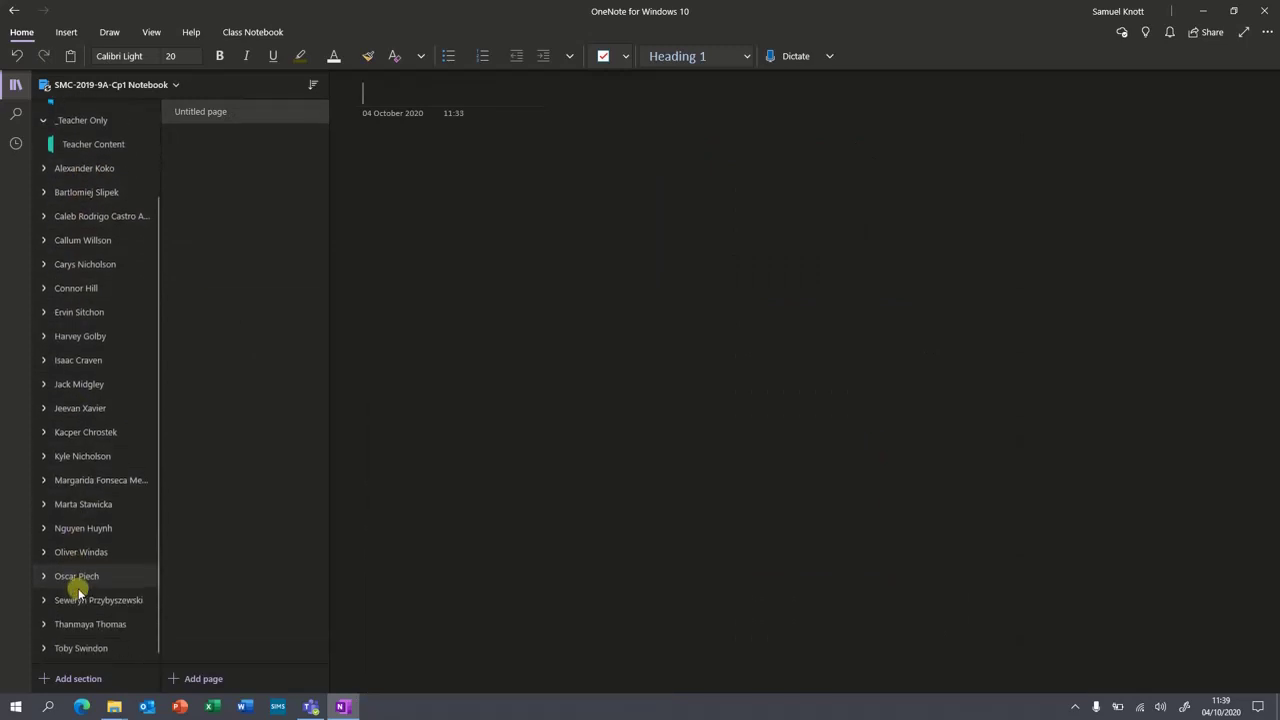
{"action": "scroll", "coordinate": [79, 590], "scroll_direction": "up", "scroll_amount": 3}
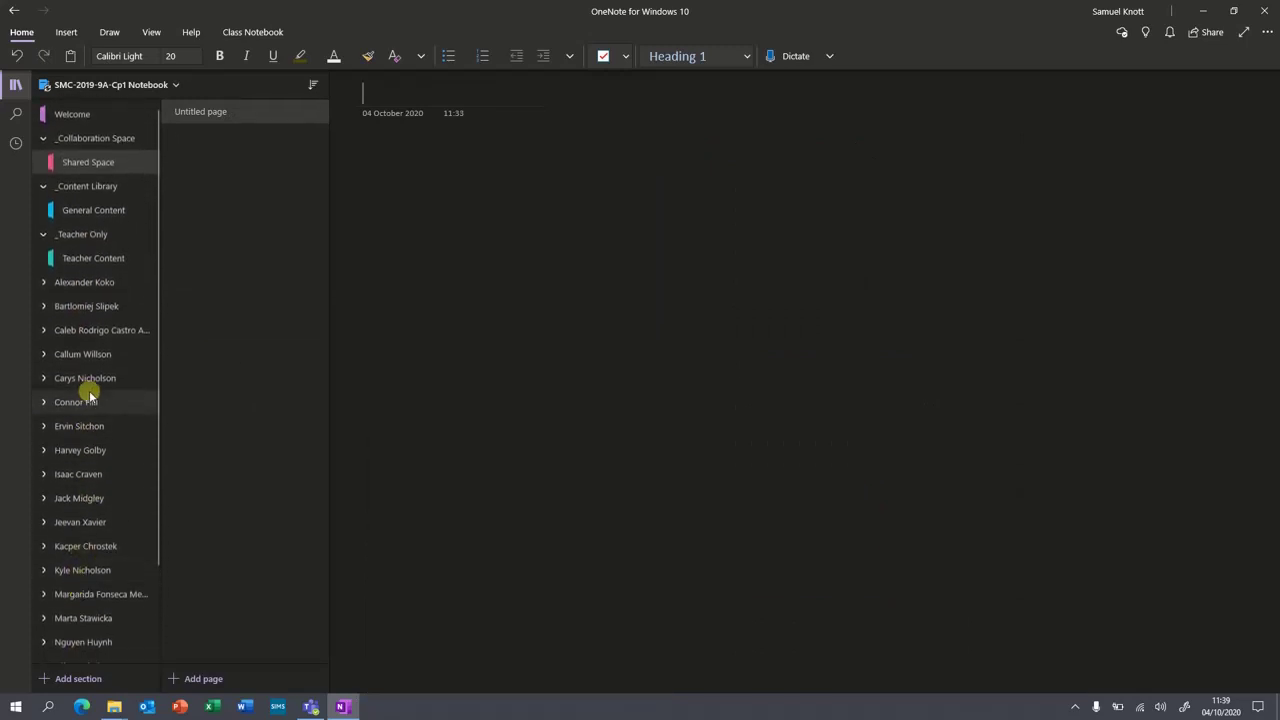
{"action": "left_click", "coordinate": [43, 331]}
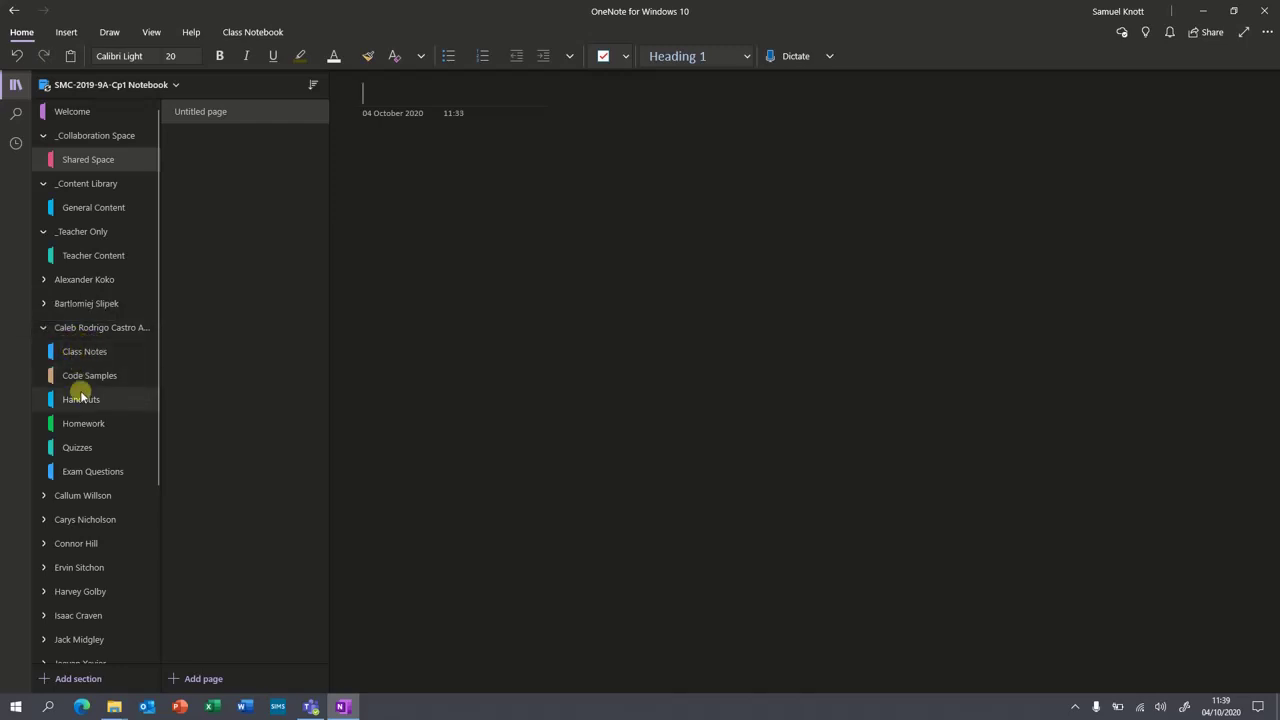
{"action": "left_click", "coordinate": [44, 328]}
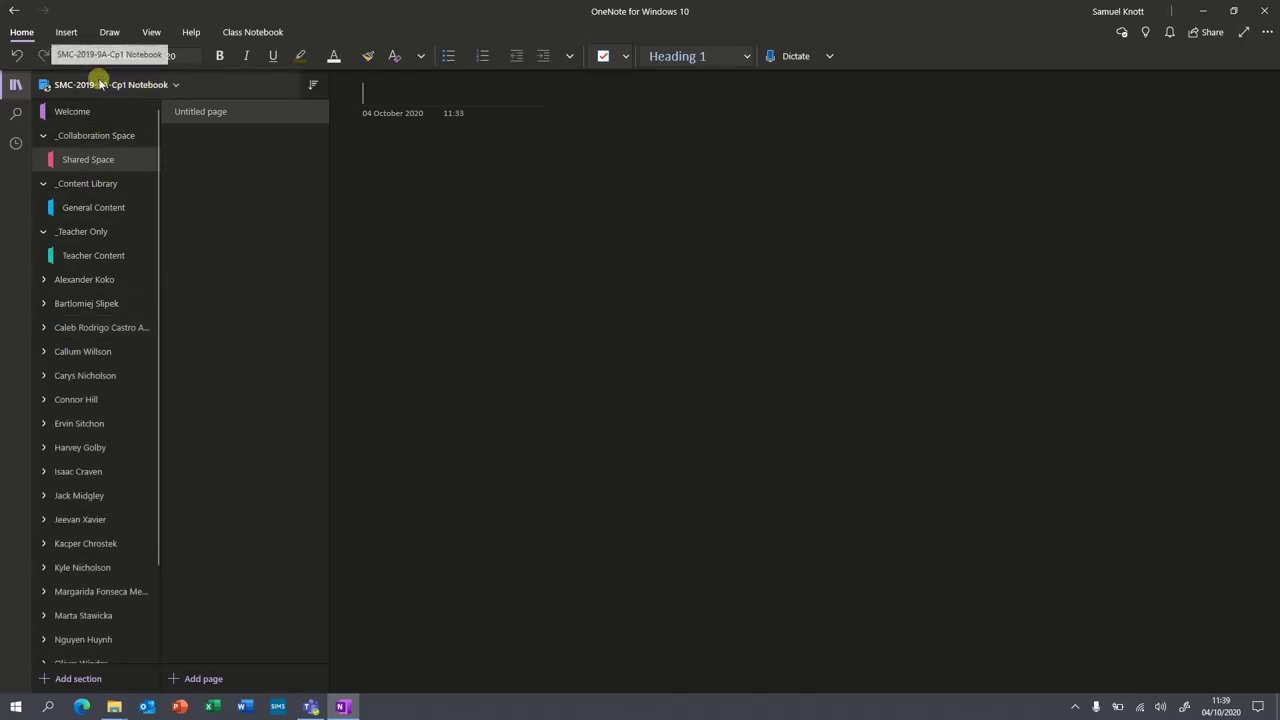
- Reopen the SMC-2019-9A-Cp1 Notebook and select General Content under _Content Library
{"action": "left_click", "coordinate": [148, 89]}
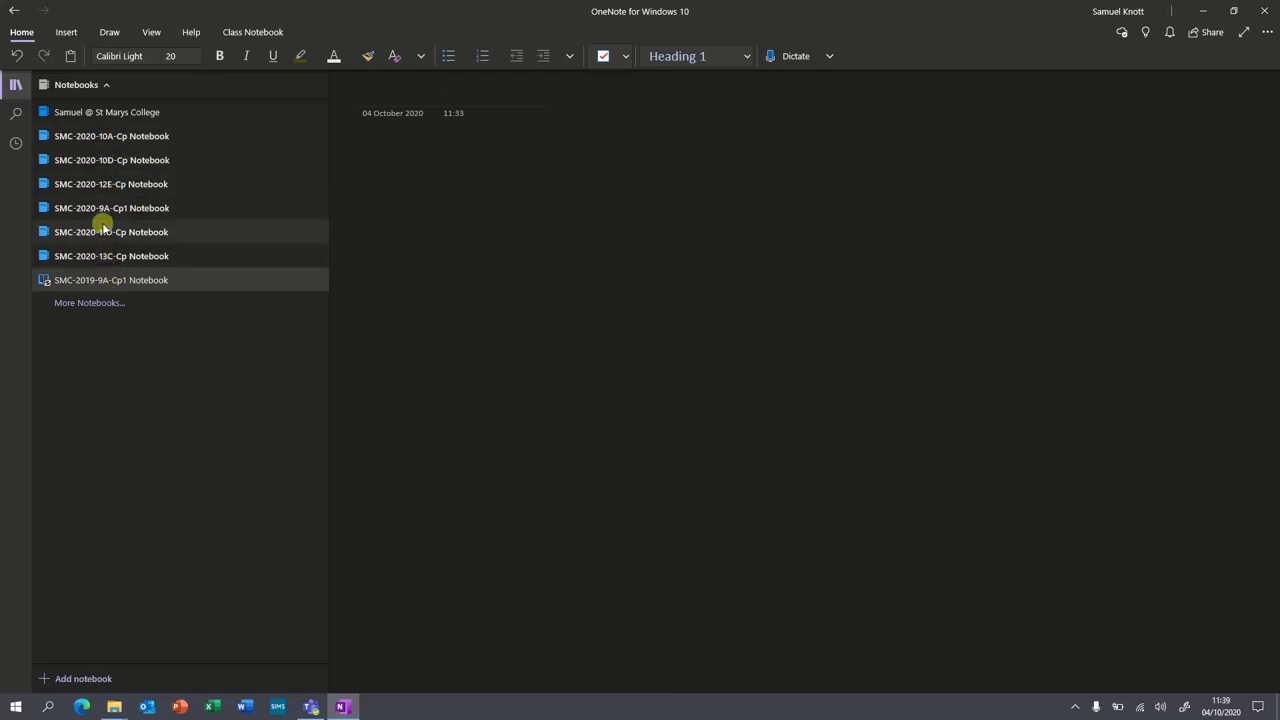
{"action": "left_click", "coordinate": [91, 281]}
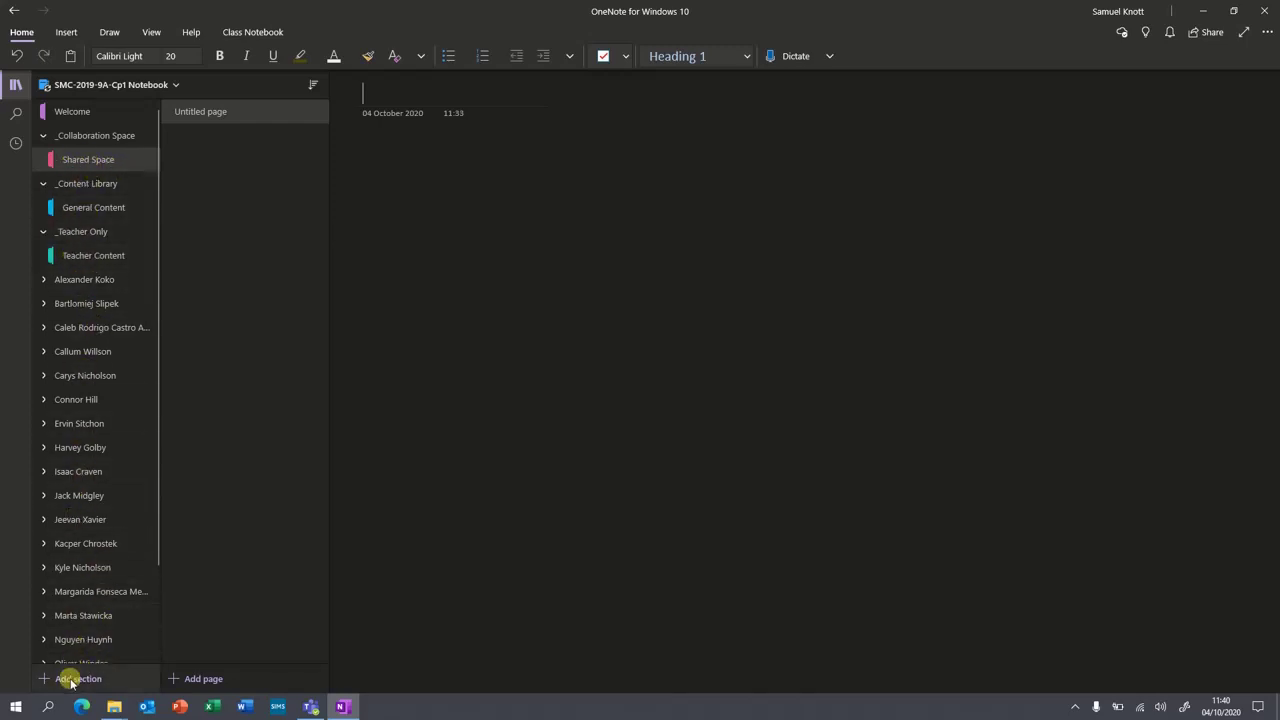
{"action": "left_click", "coordinate": [99, 207]}
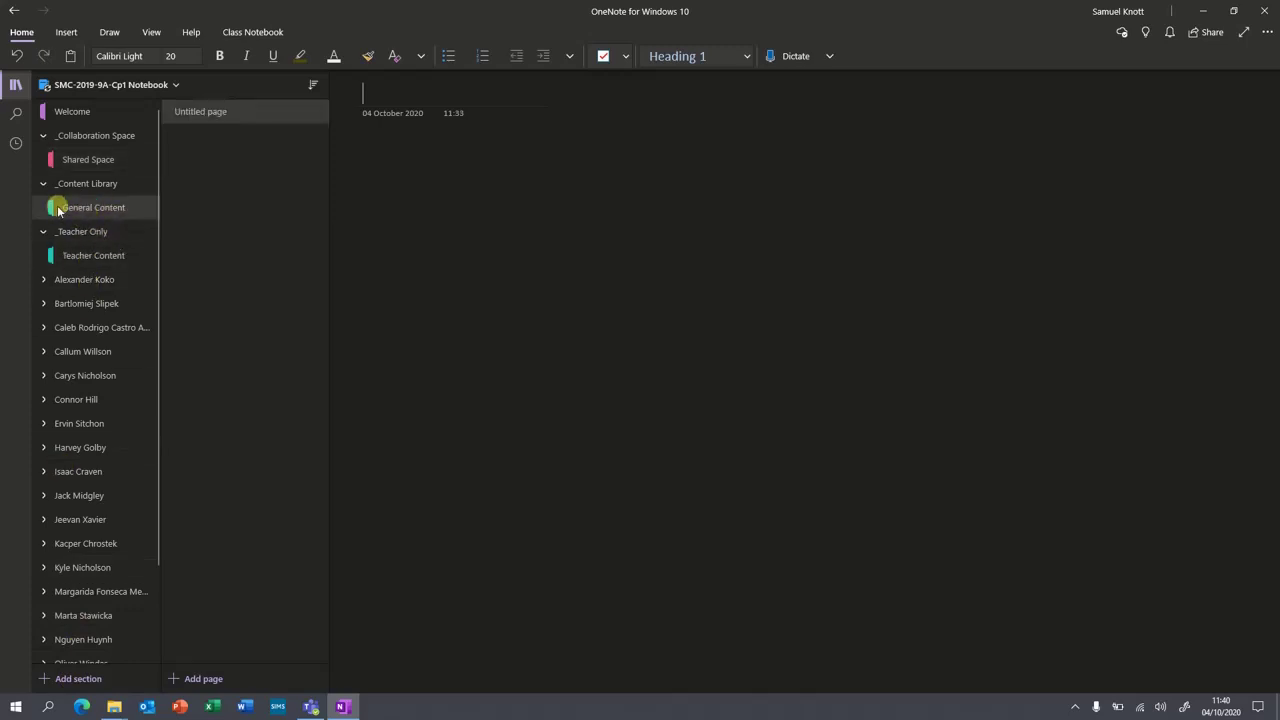
- Add a Content Library section named 'Data Representation' alongside General Content
{"action": "left_click", "coordinate": [75, 678]}
{"action": "type", "text": "D"}
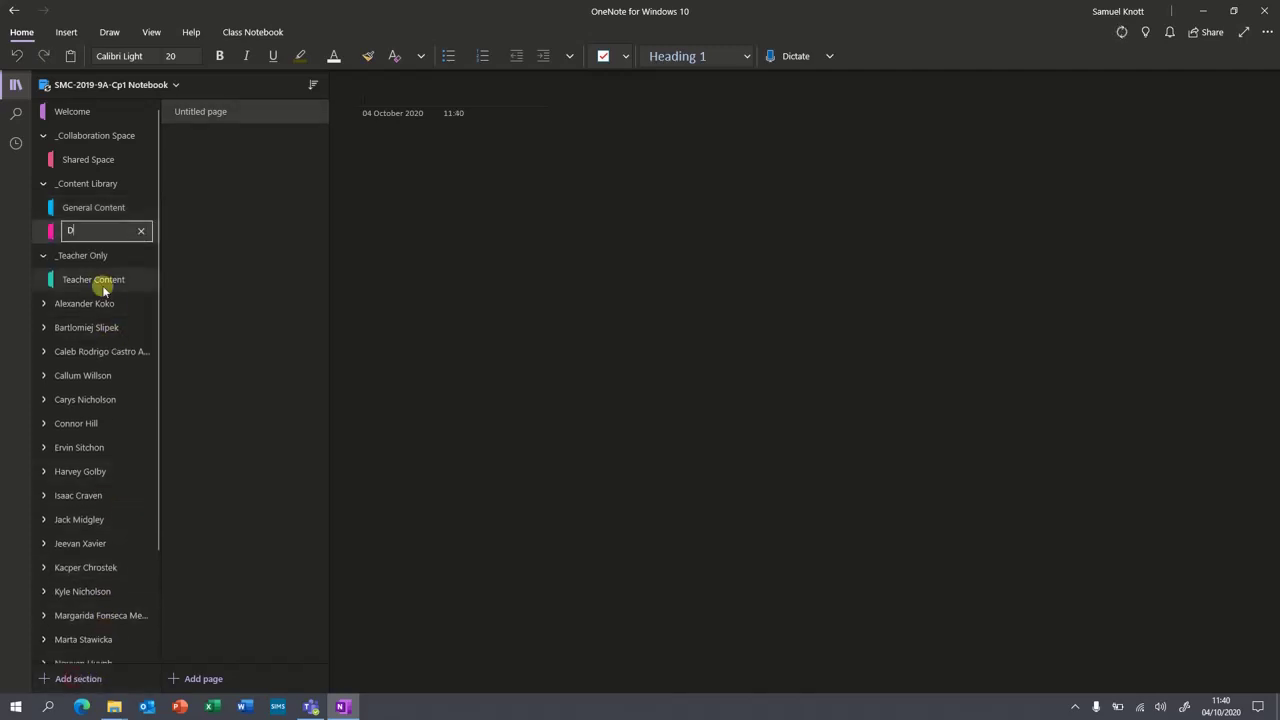
{"action": "type", "text": "ata Representat"}
{"action": "type", "text": "ion"}
{"action": "key", "text": "Return"}
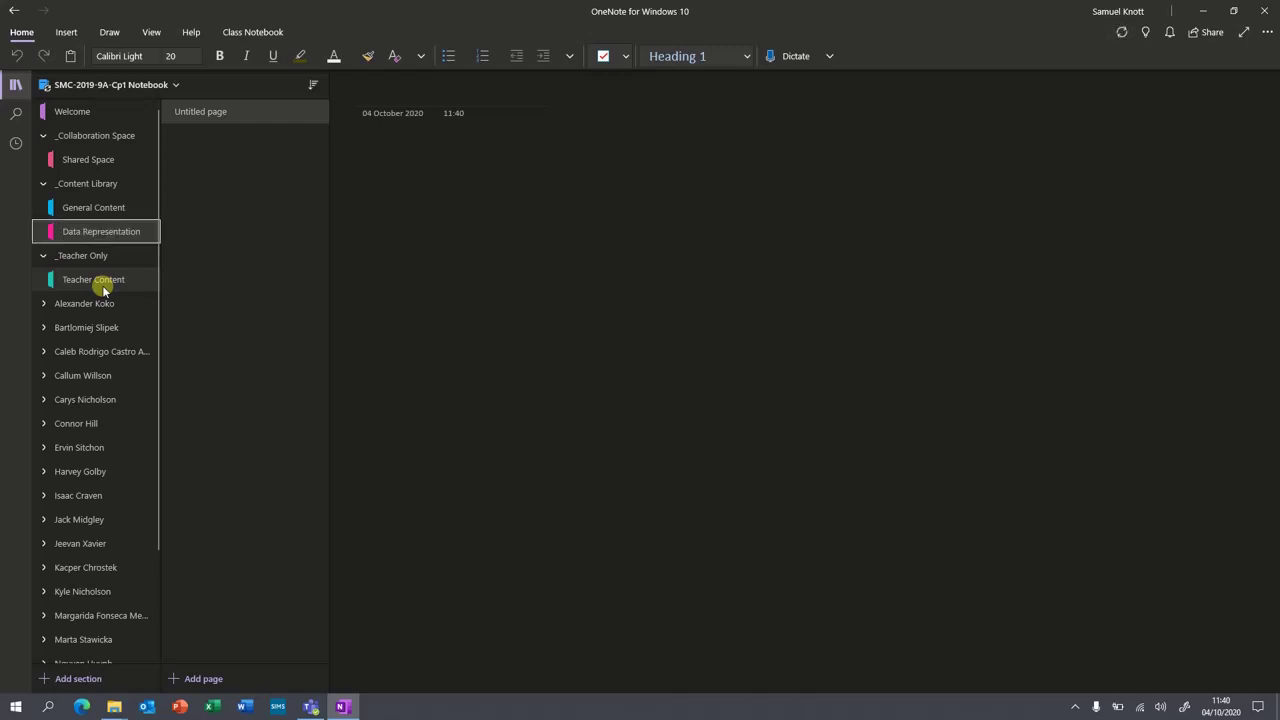
{"action": "right_click", "coordinate": [77, 205]}
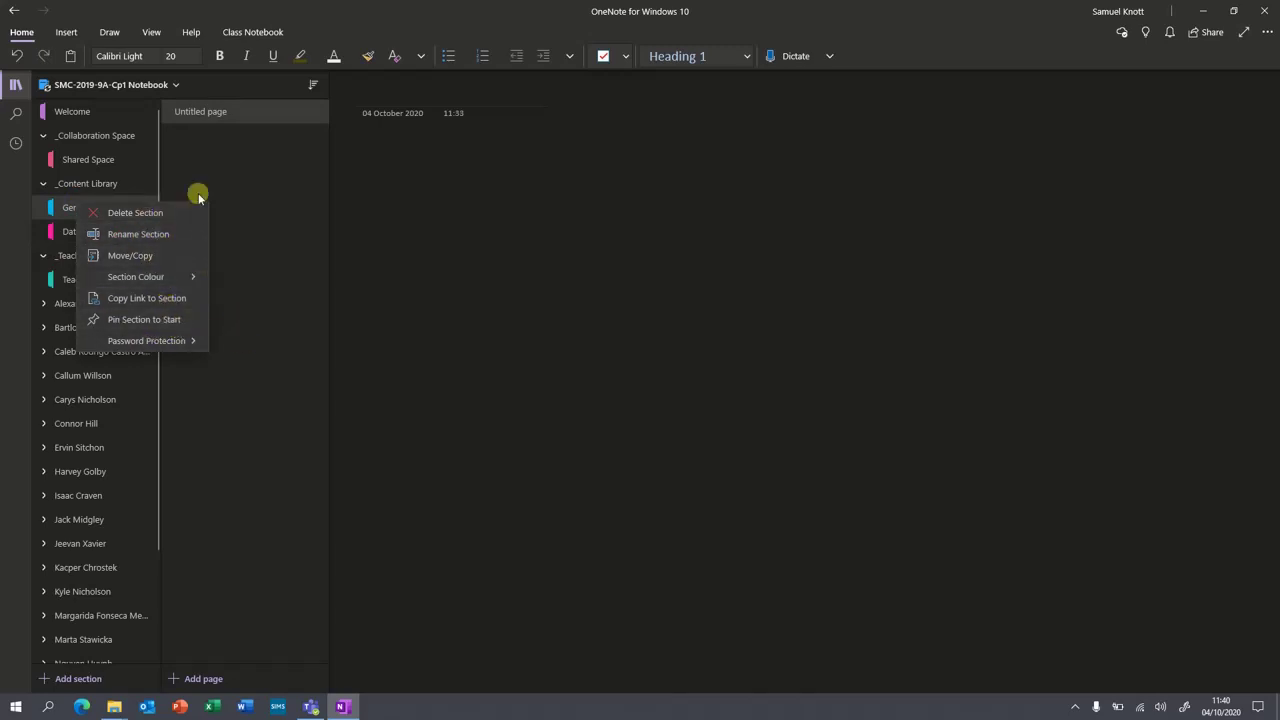
{"action": "left_click", "coordinate": [217, 160]}
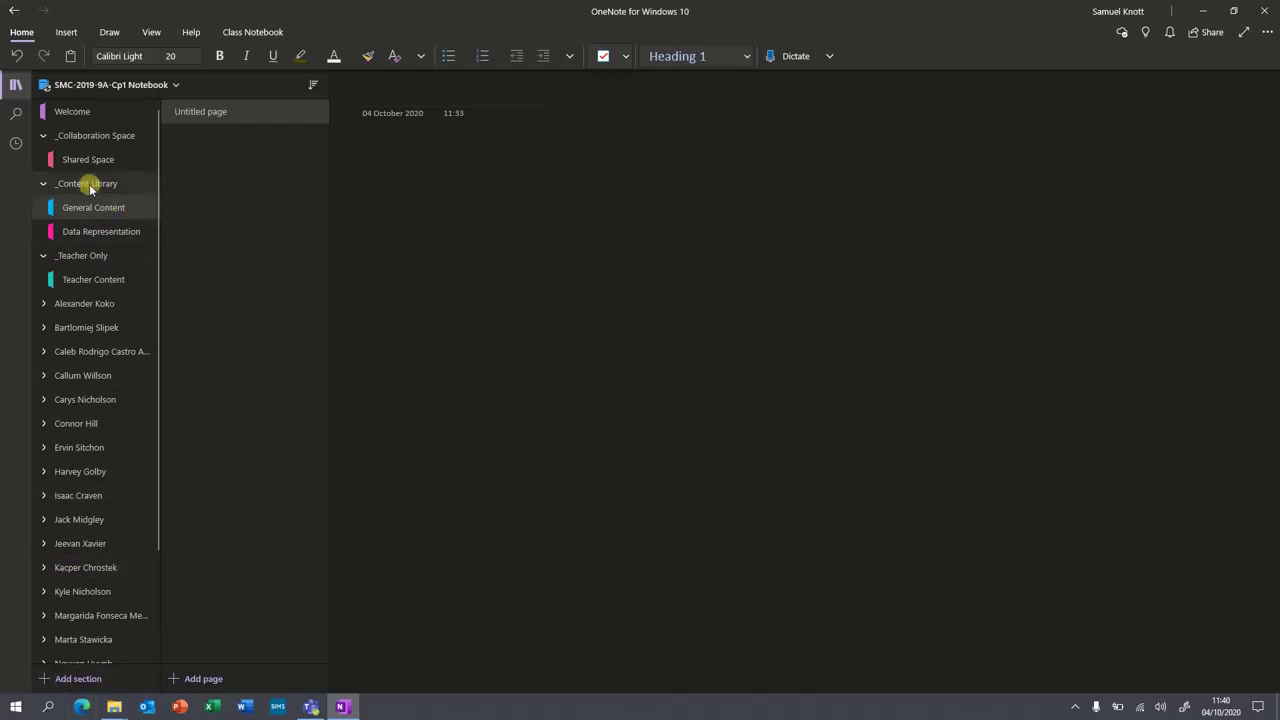
- Open the Data Representation section and title its page '1. Units of Storage'
{"action": "left_click", "coordinate": [88, 236]}
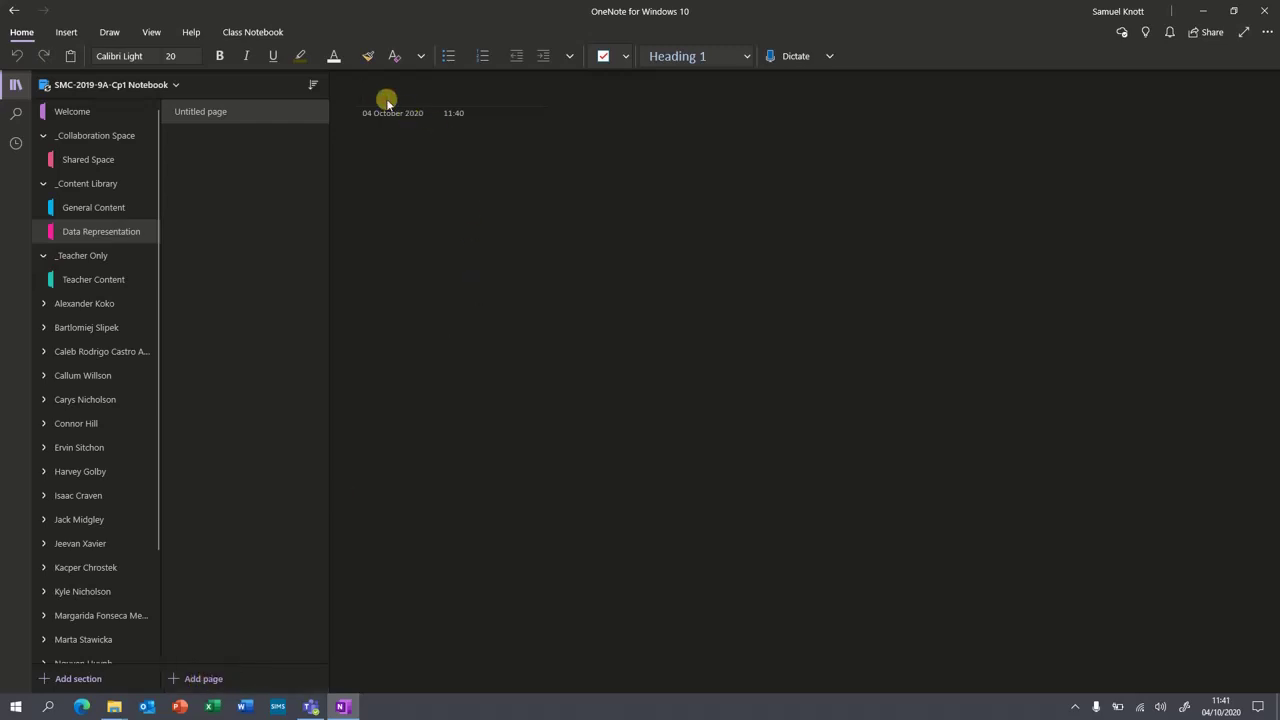
{"action": "type", "text": "1. Units of Storage"}
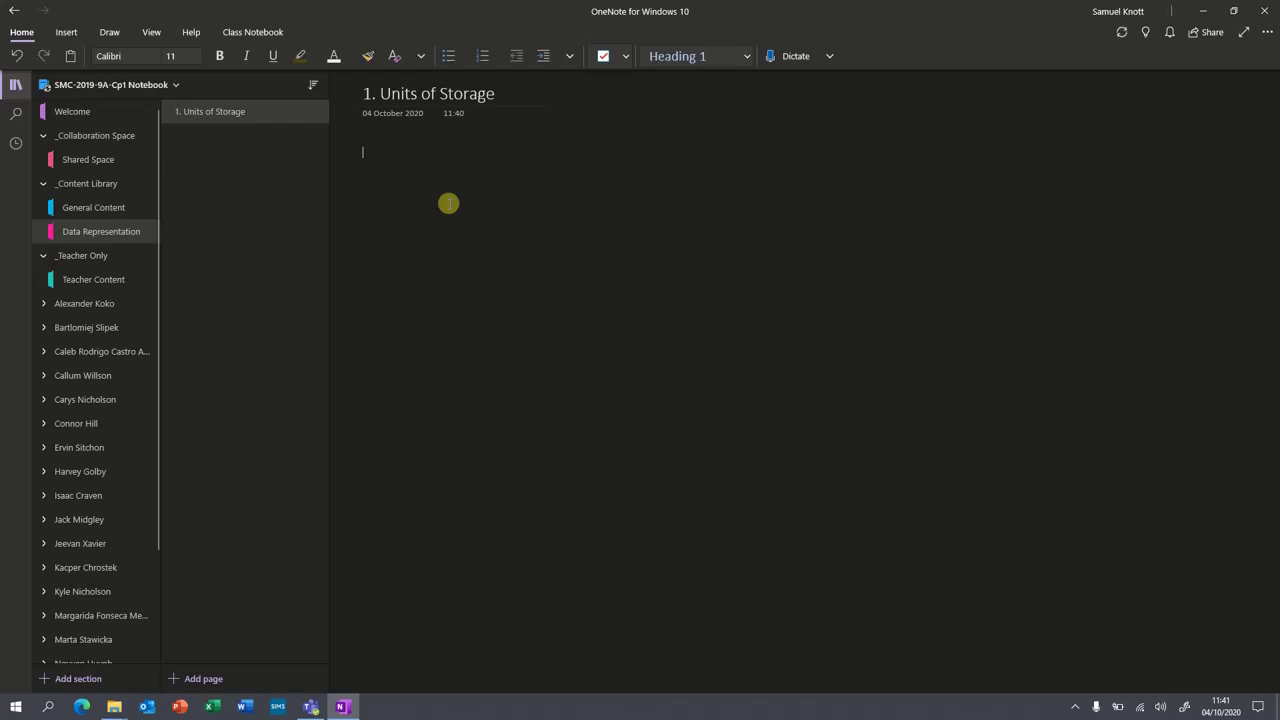
- Place File Explorer beside OneNote and open 2. Number Bases > 1. Units of Storage
{"action": "left_click", "coordinate": [116, 707]}
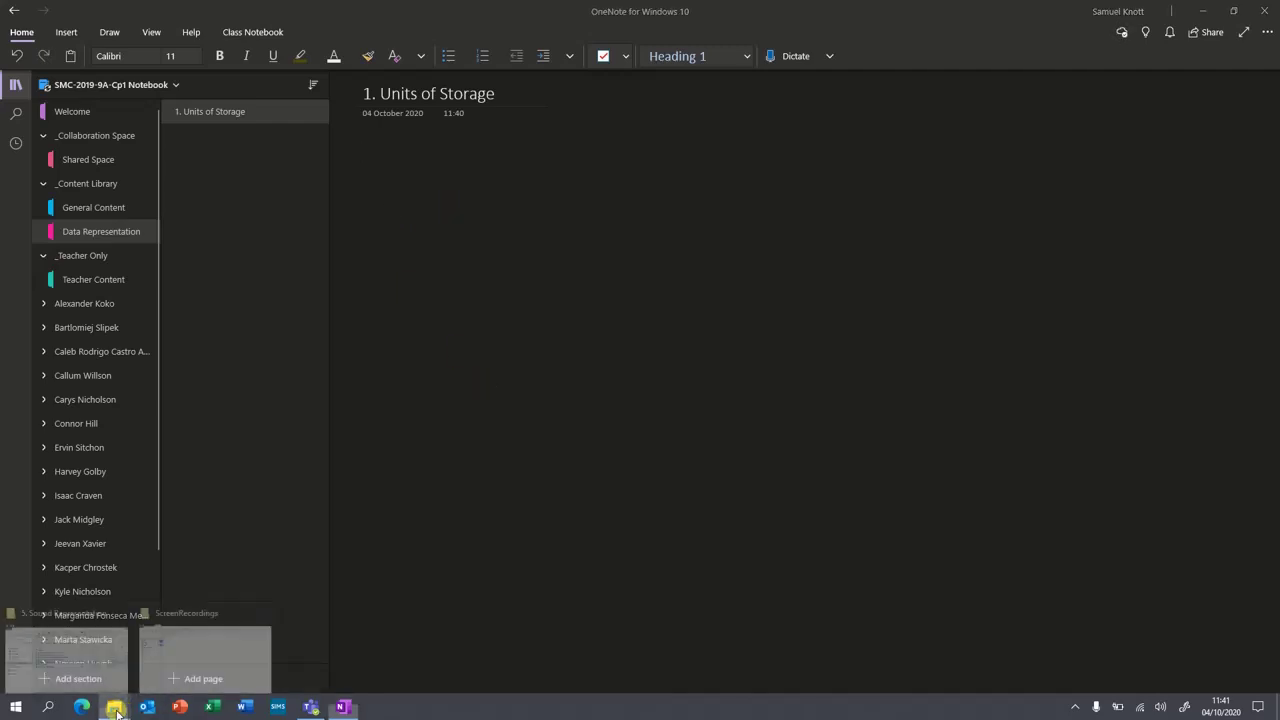
{"action": "left_click", "coordinate": [68, 628]}
{"action": "left_click_drag", "start_coordinate": [524, 218], "coordinate": [873, 216]}
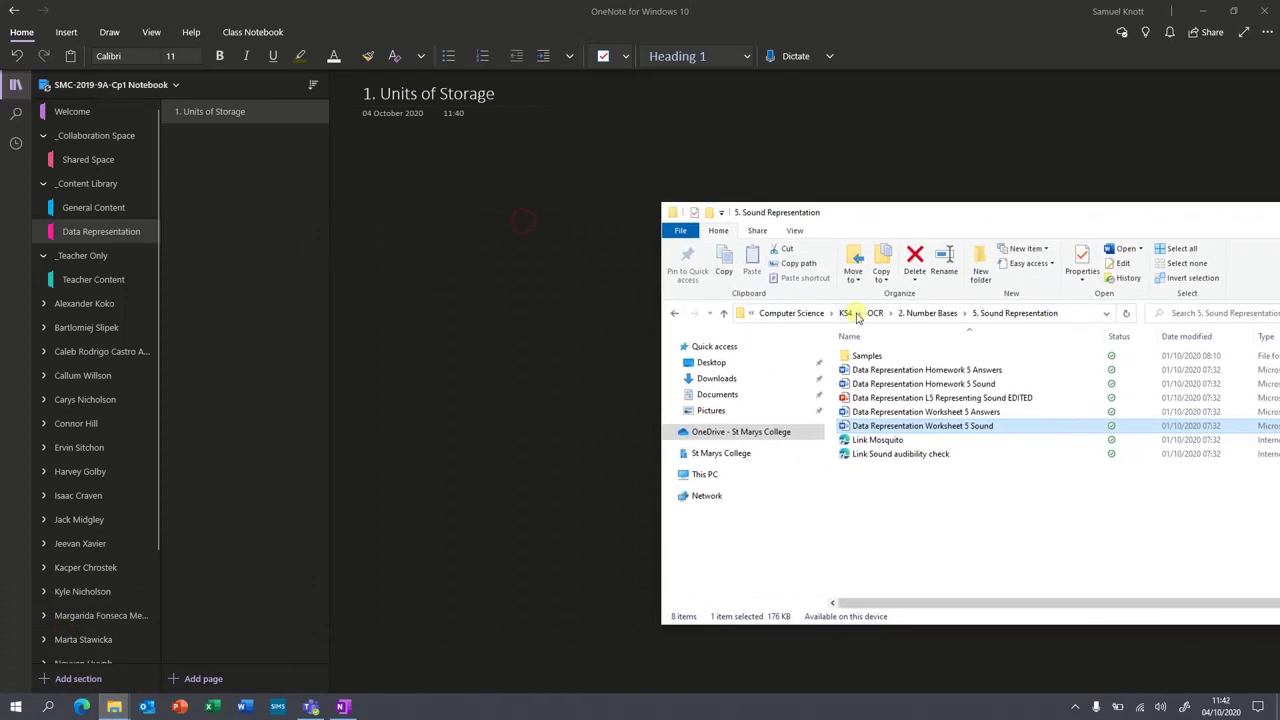
{"action": "left_click", "coordinate": [929, 313]}
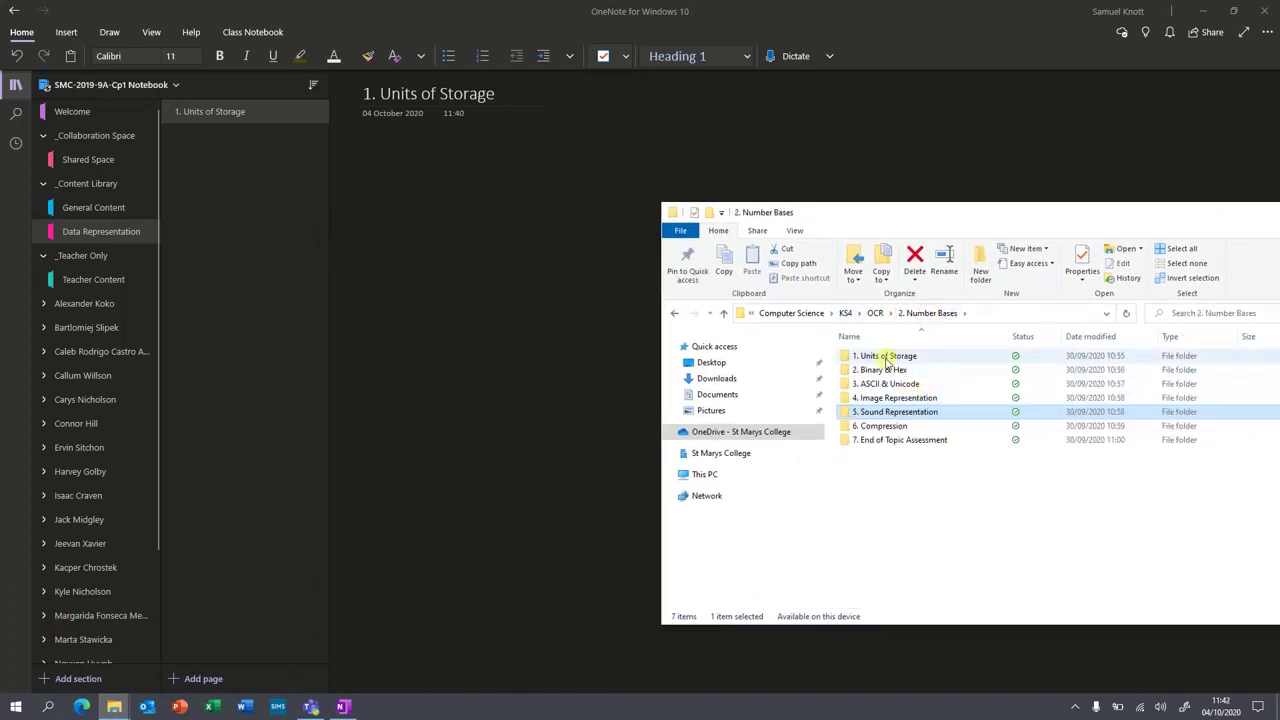
{"action": "double_click", "coordinate": [886, 357]}
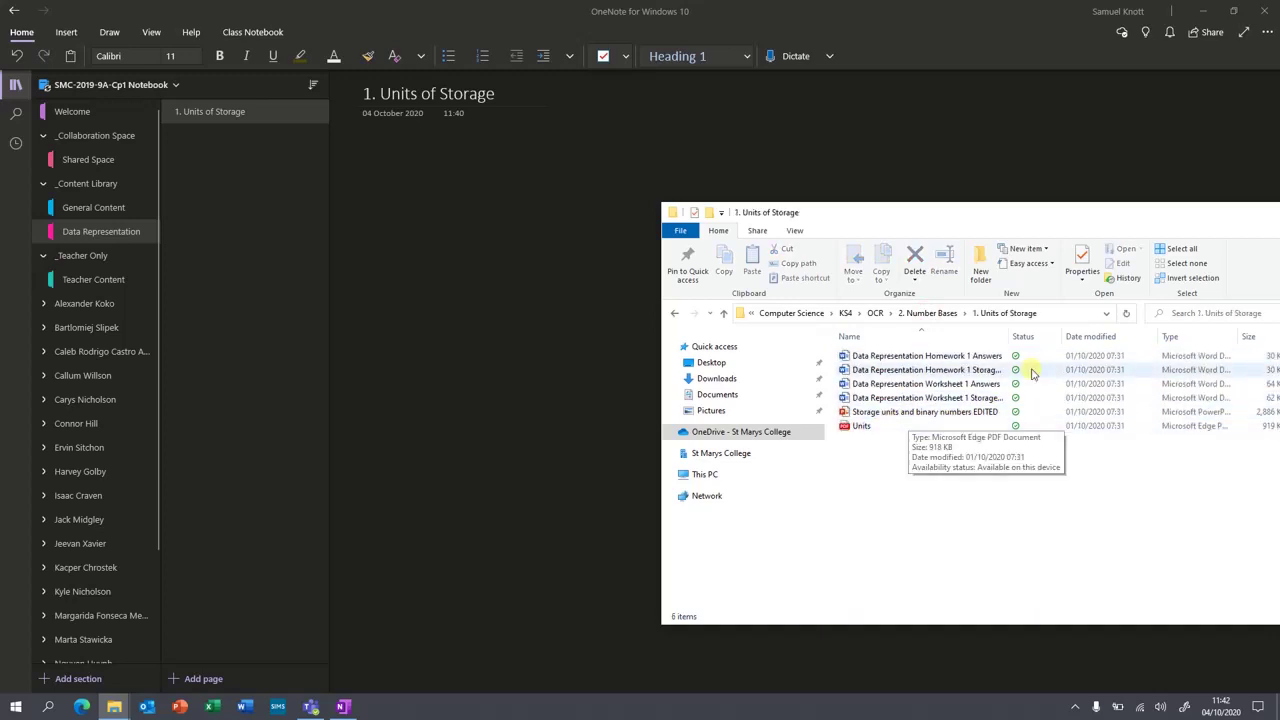
{"action": "left_click_drag", "start_coordinate": [1010, 333], "coordinate": [1100, 334]}
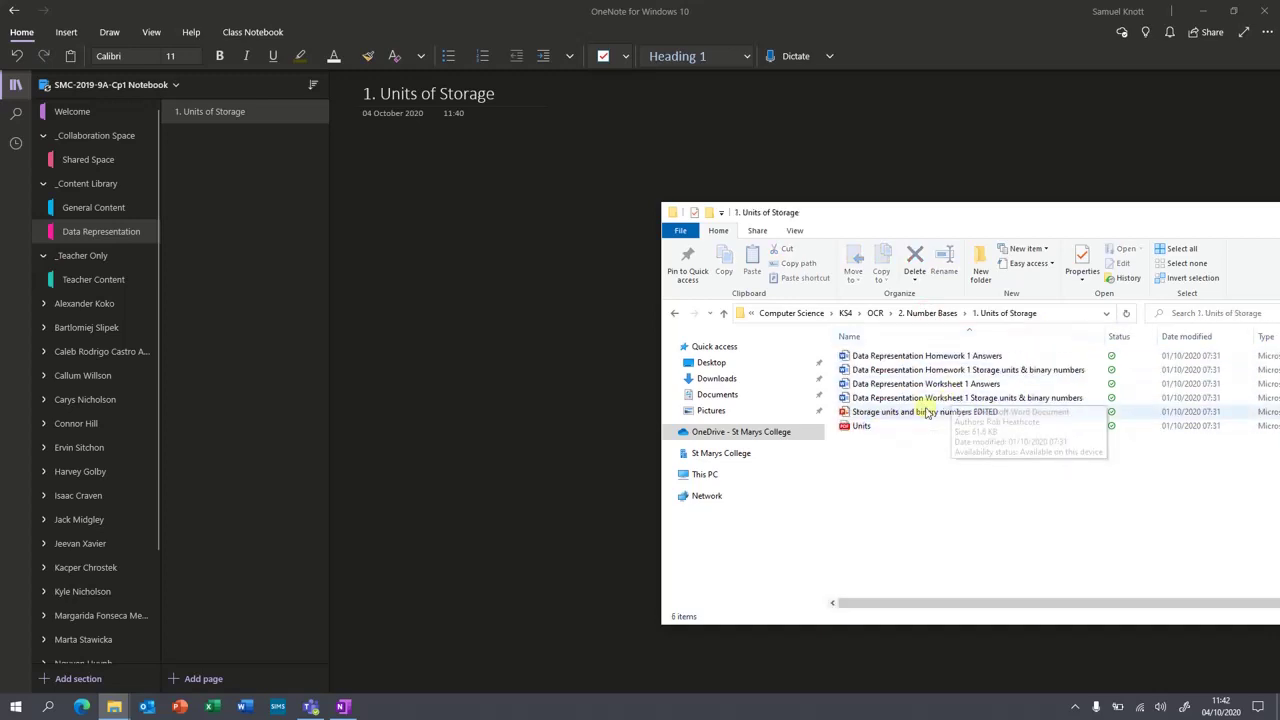
- Drag 'Storage units and binary numbers EDITED.pptx' onto the OneNote page and minimize Explorer
{"action": "left_click_drag", "start_coordinate": [912, 412], "coordinate": [389, 197]}
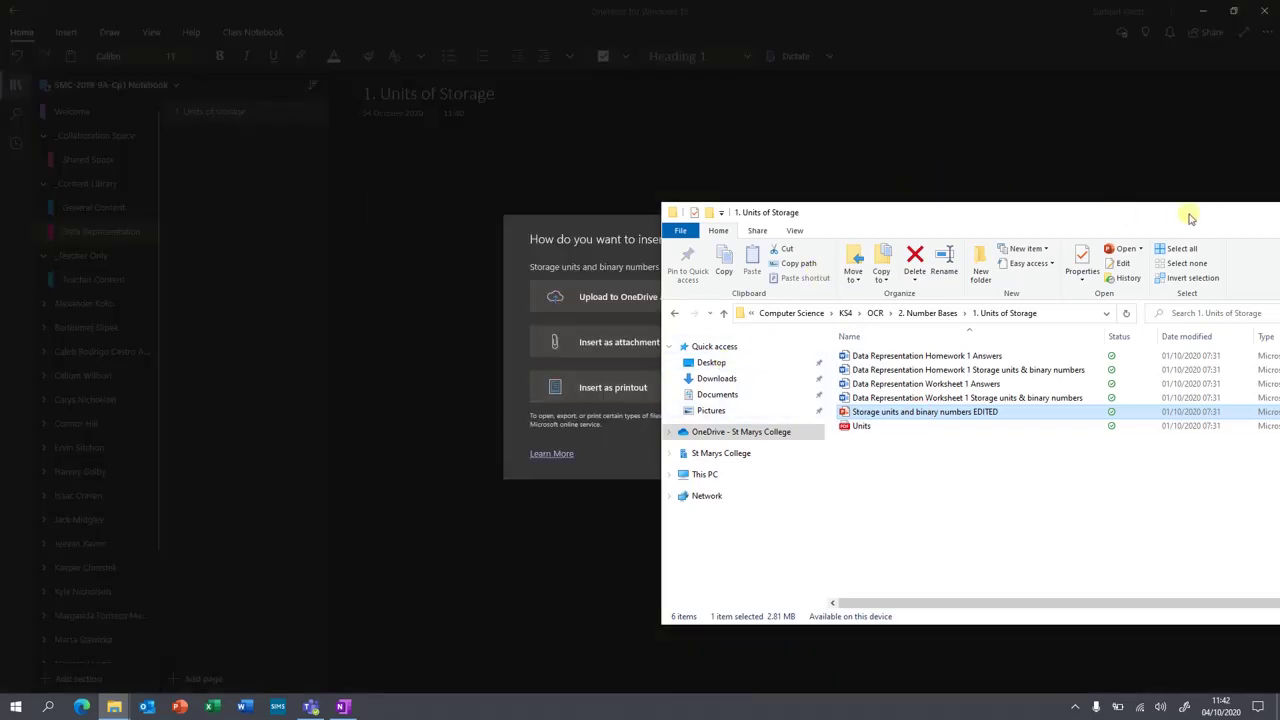
{"action": "left_click_drag", "start_coordinate": [1159, 211], "coordinate": [950, 635]}
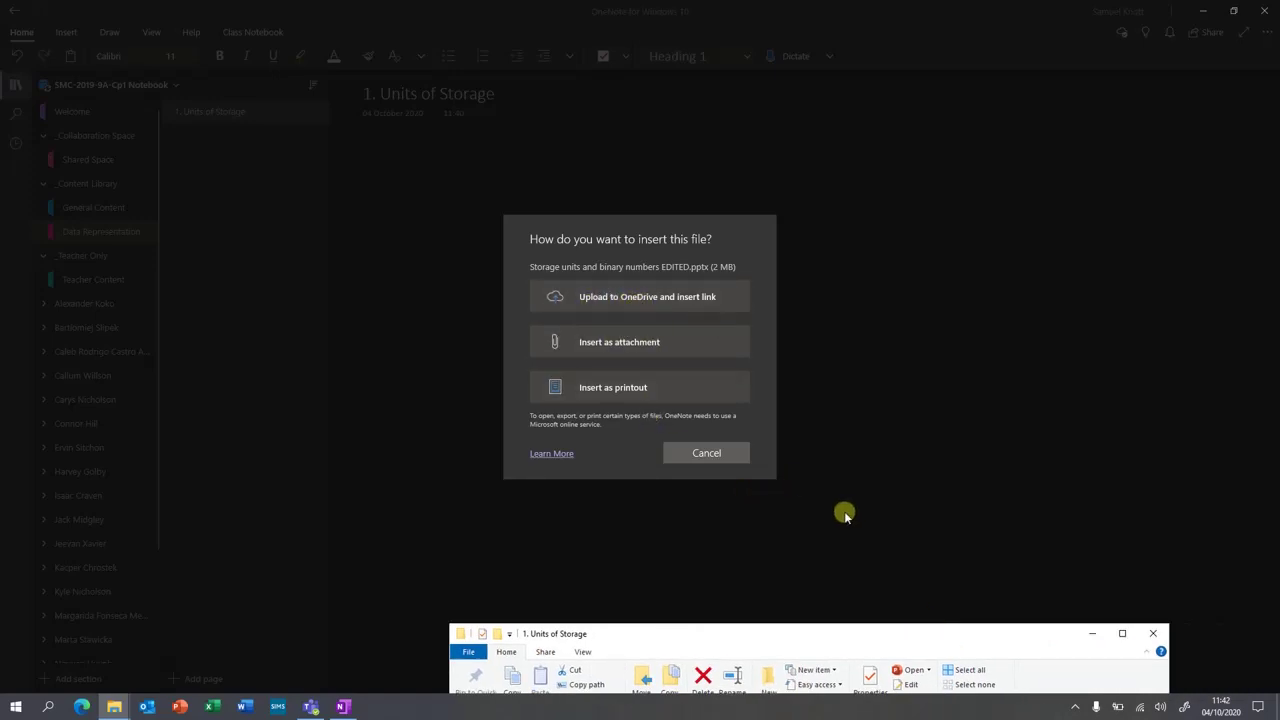
{"action": "left_click_drag", "start_coordinate": [1014, 643], "coordinate": [1008, 366]}
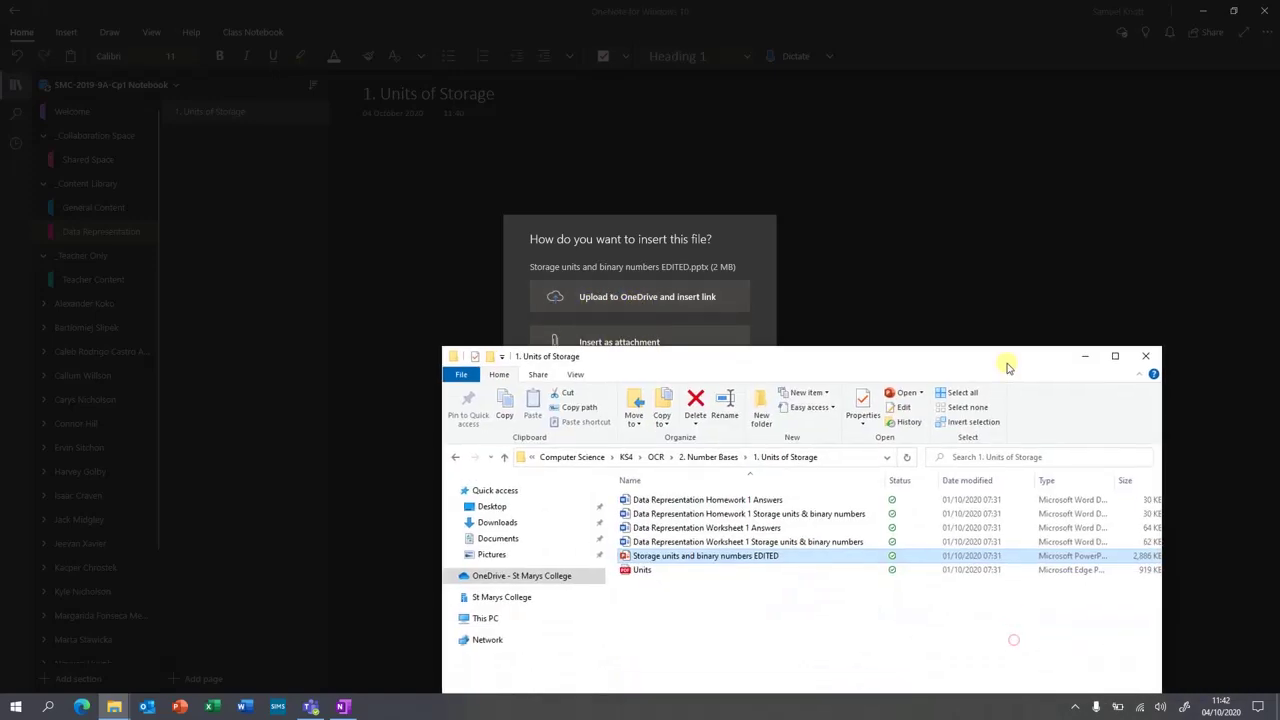
{"action": "left_click", "coordinate": [1084, 364]}
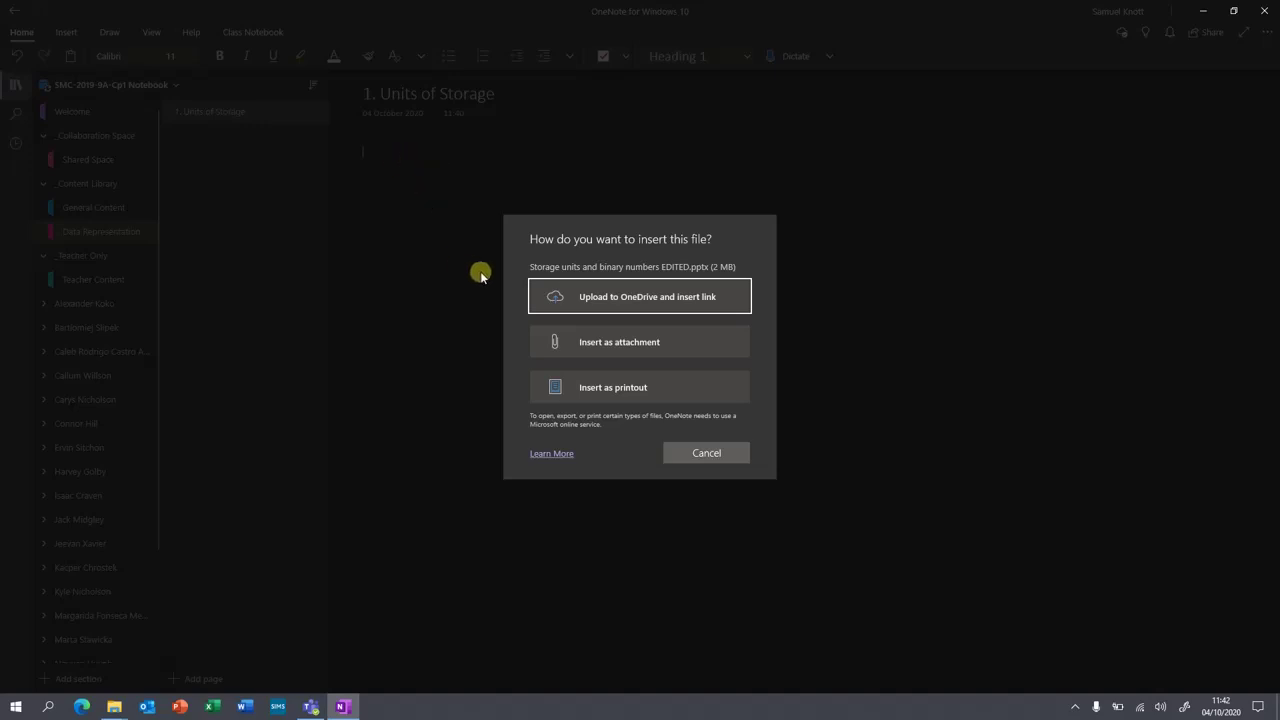
- Insert the presentation via OneDrive upload, enlarge its embedded viewer, and page through slides
{"action": "left_click", "coordinate": [669, 304]}
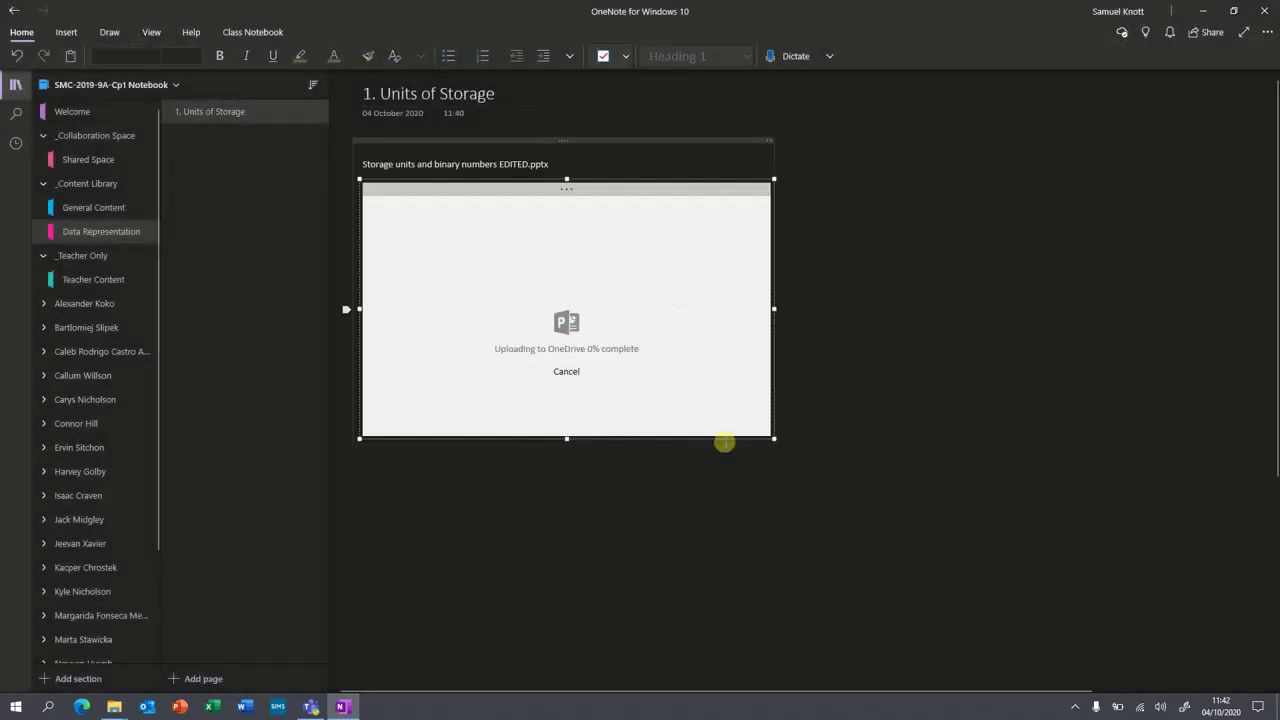
{"action": "left_click_drag", "start_coordinate": [774, 441], "coordinate": [983, 623]}
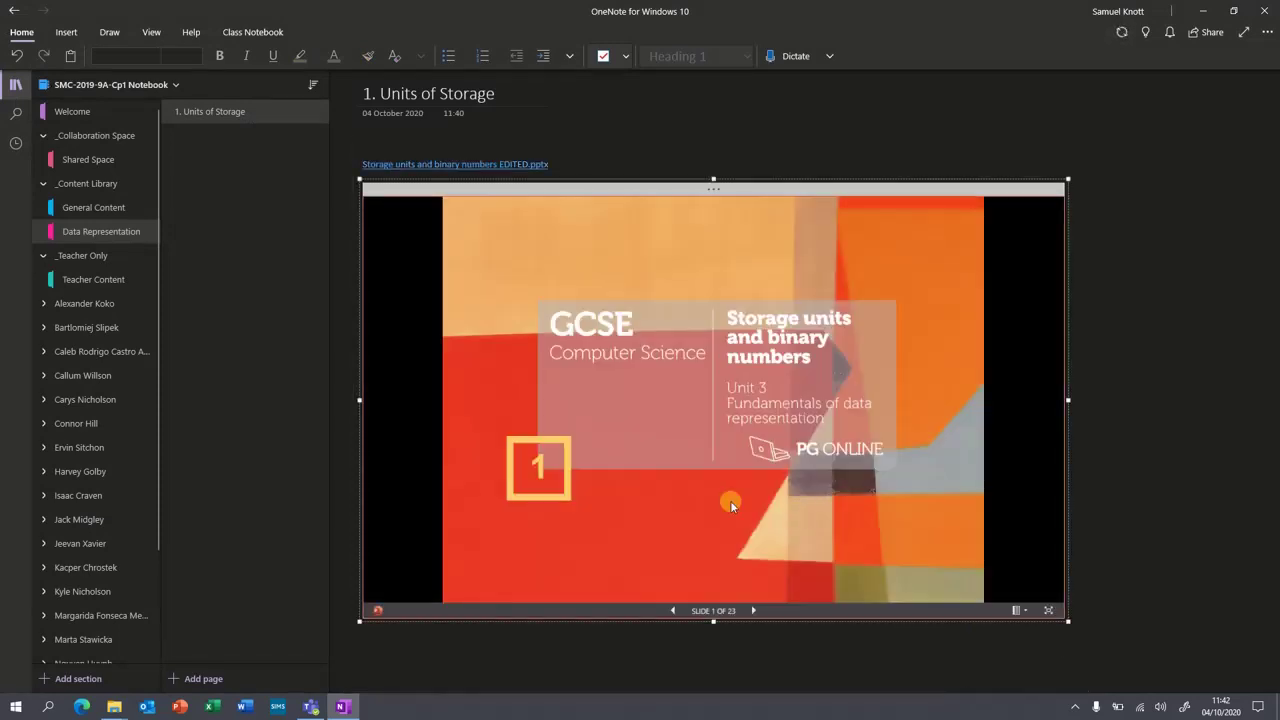
{"action": "left_click", "coordinate": [756, 610]}
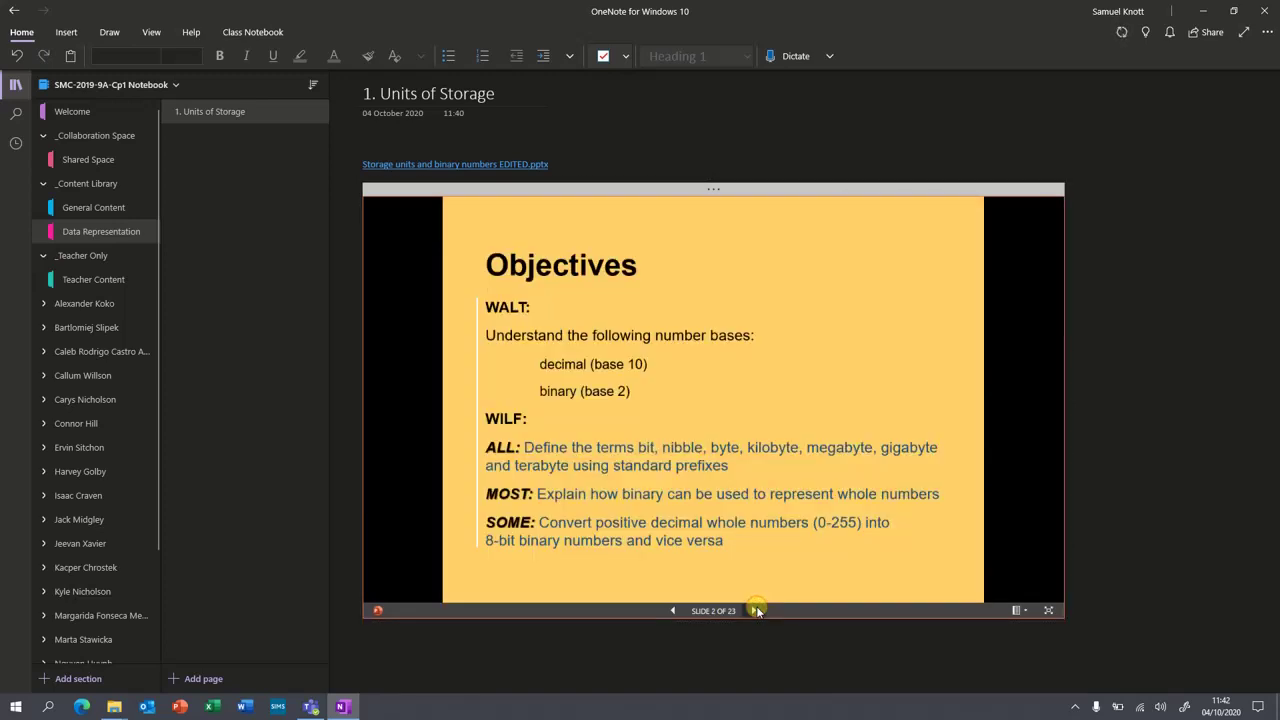
{"action": "left_click", "coordinate": [756, 610]}
{"action": "left_click", "coordinate": [676, 610]}
{"action": "left_click", "coordinate": [676, 610]}
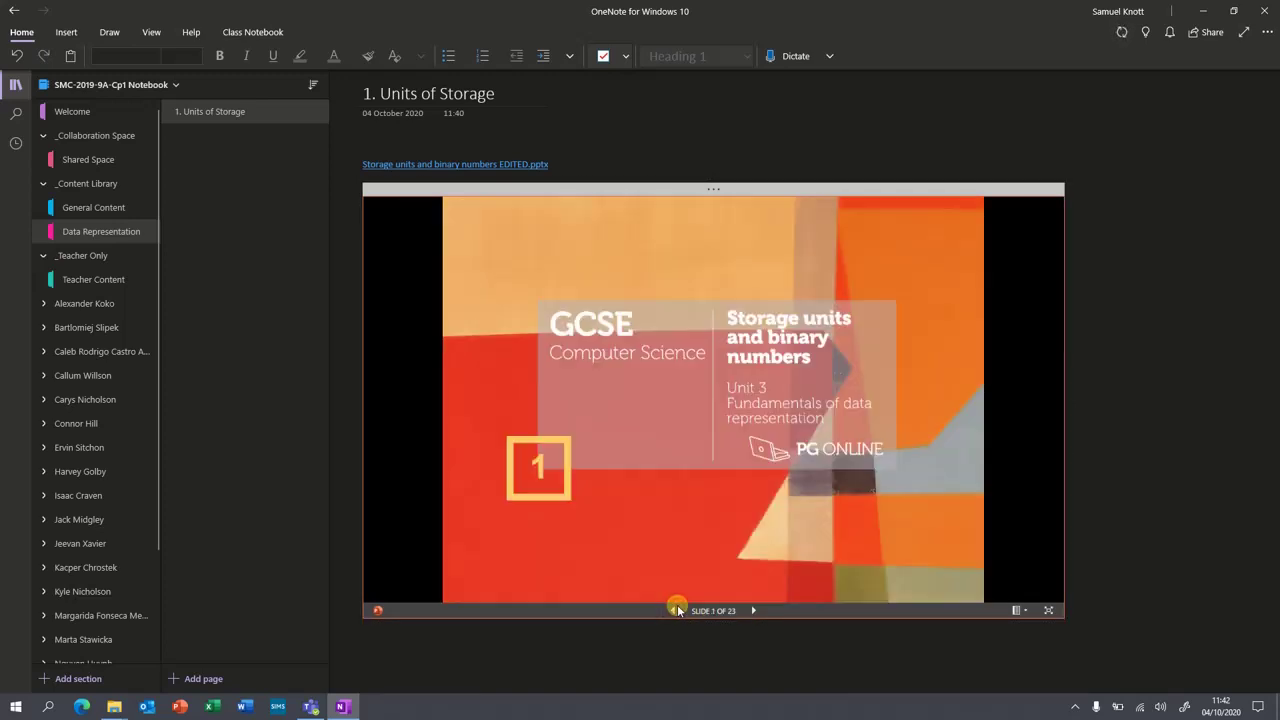
{"action": "left_click", "coordinate": [757, 610]}
{"action": "left_click", "coordinate": [757, 610]}
{"action": "left_click", "coordinate": [757, 610]}
{"action": "left_click", "coordinate": [757, 610]}
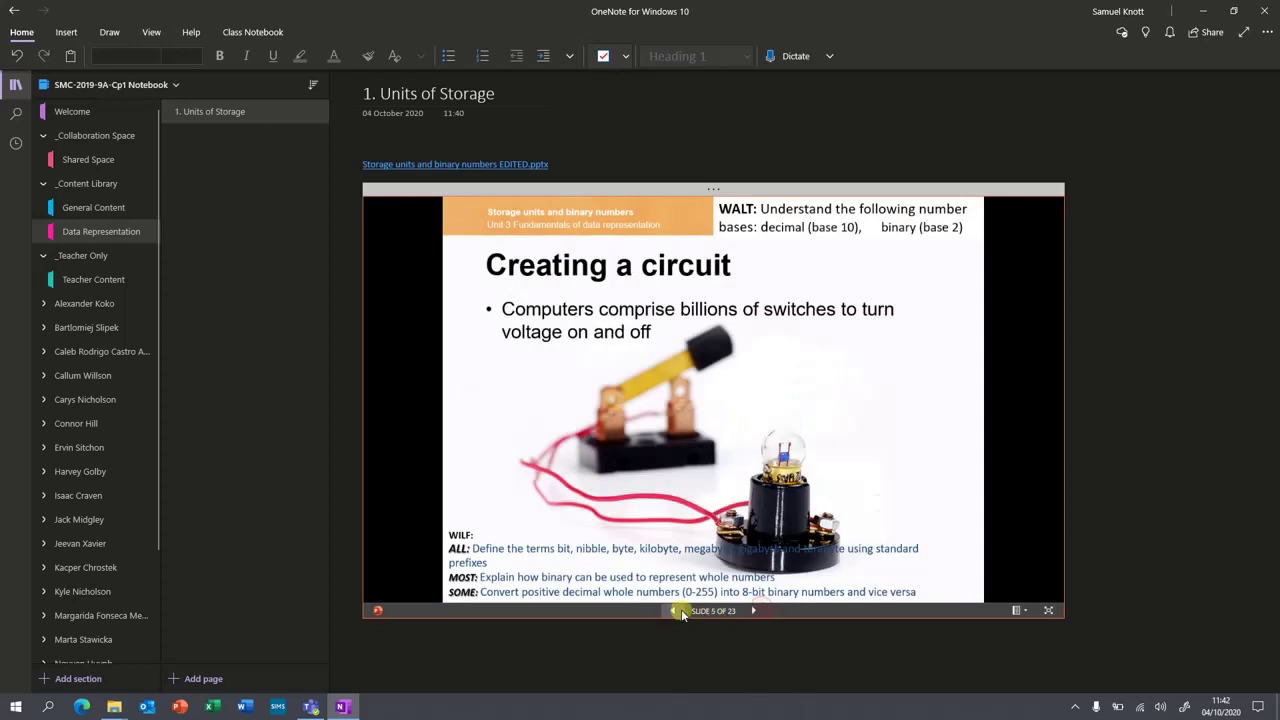
{"action": "left_click", "coordinate": [672, 610]}
{"action": "left_click", "coordinate": [672, 610]}
{"action": "left_click", "coordinate": [672, 610]}
{"action": "left_click", "coordinate": [672, 610]}
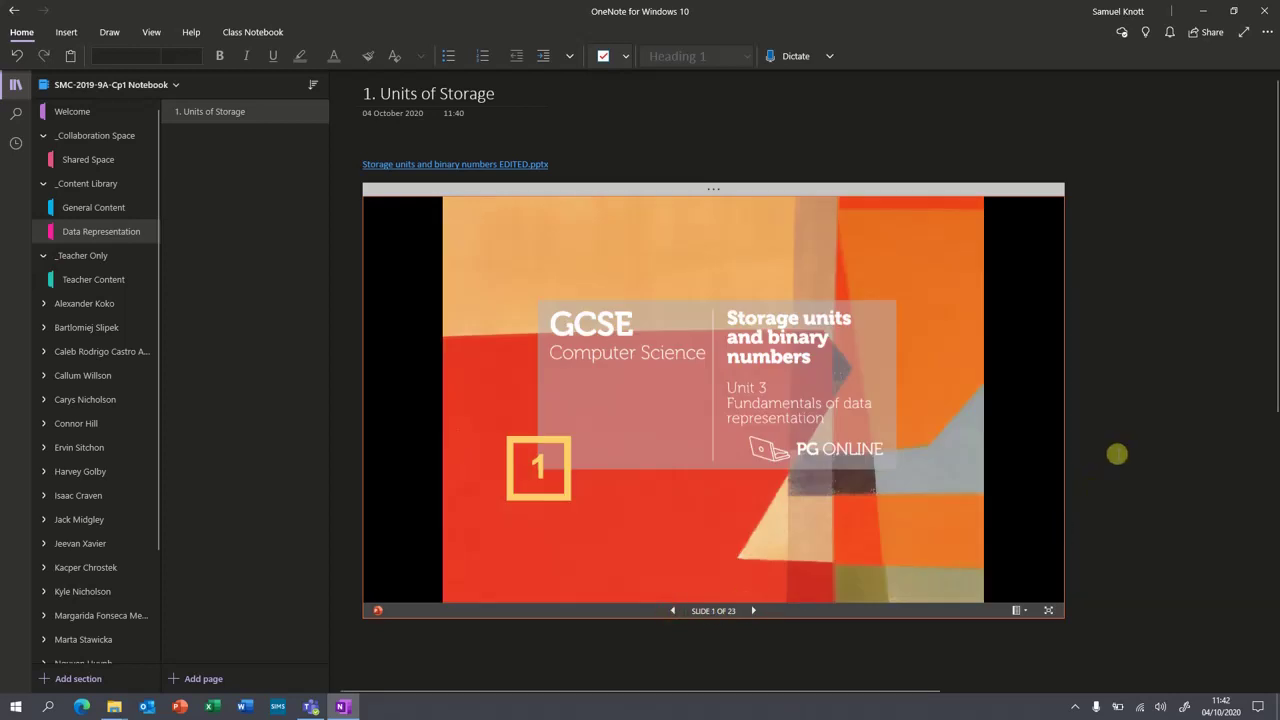